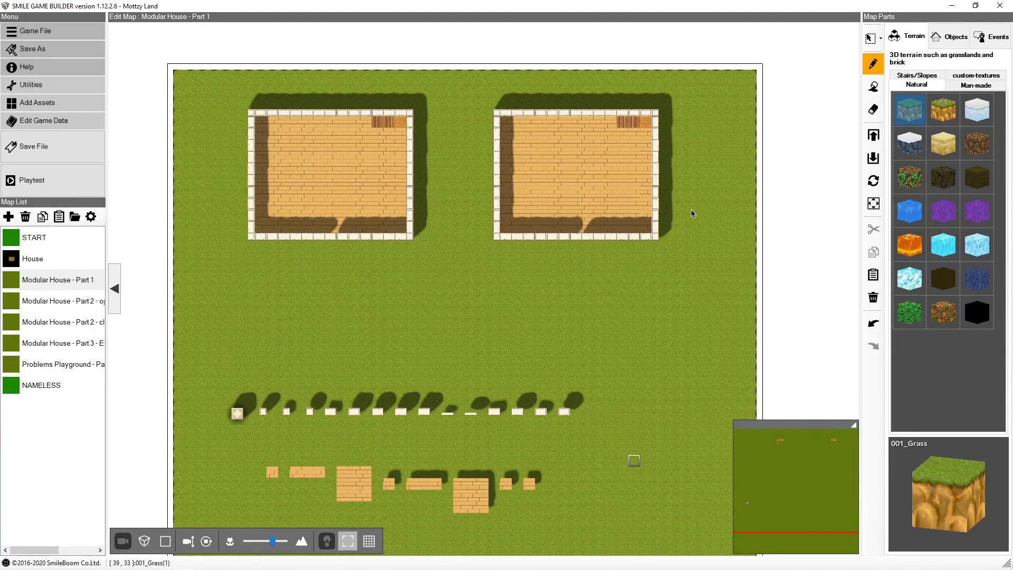
View the Modular House Part 2 open-ceiling and closed-ceiling maps, and return to the Part 1 map.
mouse_move(695, 233)
middle_mouse_down()
mouse_move(685, 188)
mouse_move(645, 186)
mouse_move(705, 197)
mouse_move(702, 224)
middle_mouse_up()
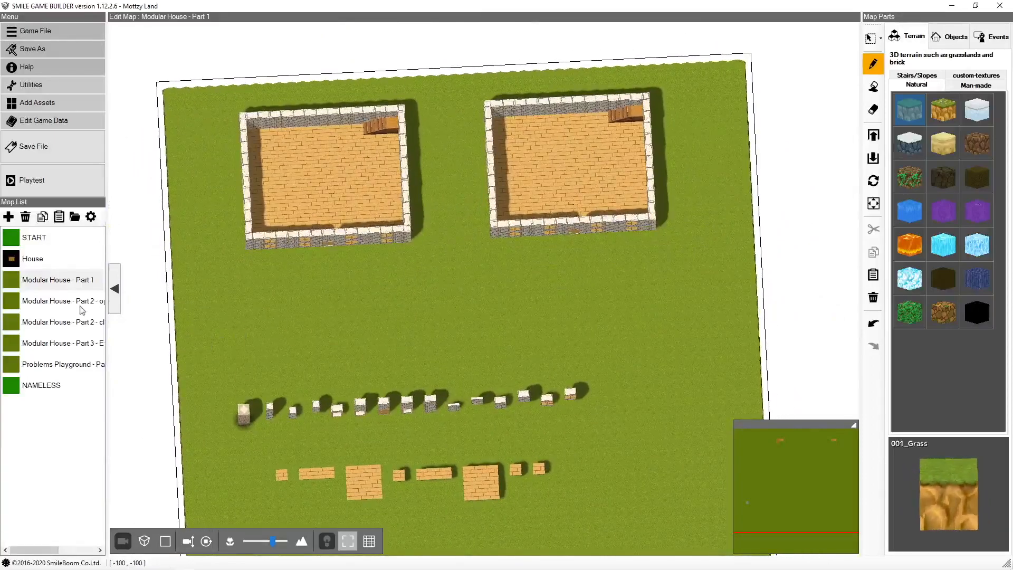
left_click(82, 310)
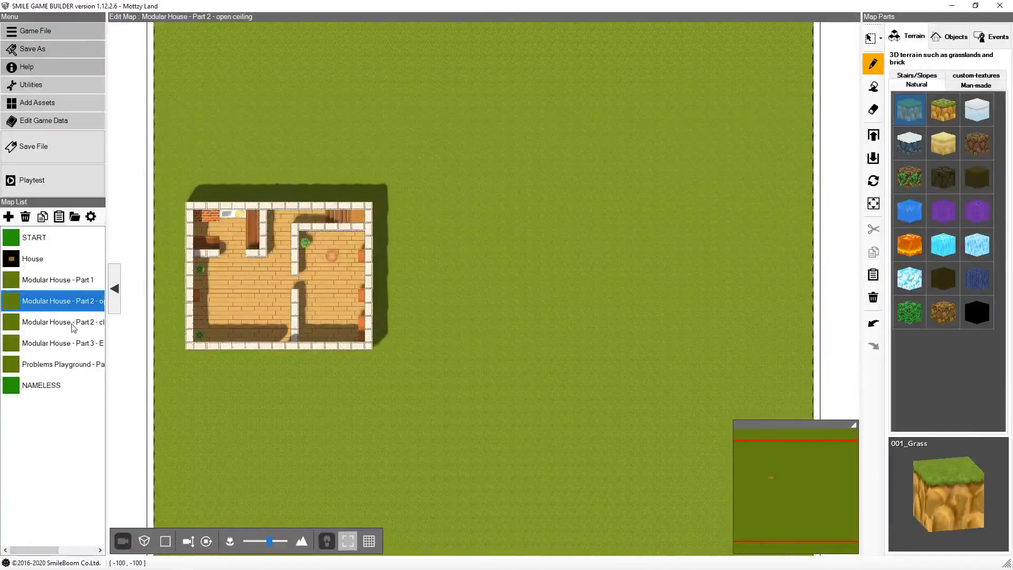
left_click(74, 327)
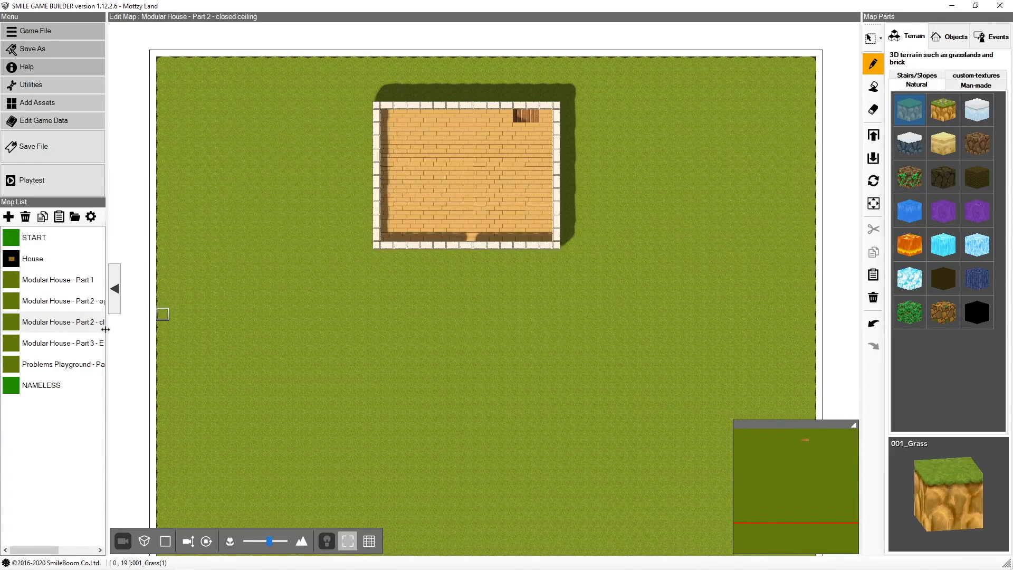
left_click(78, 288)
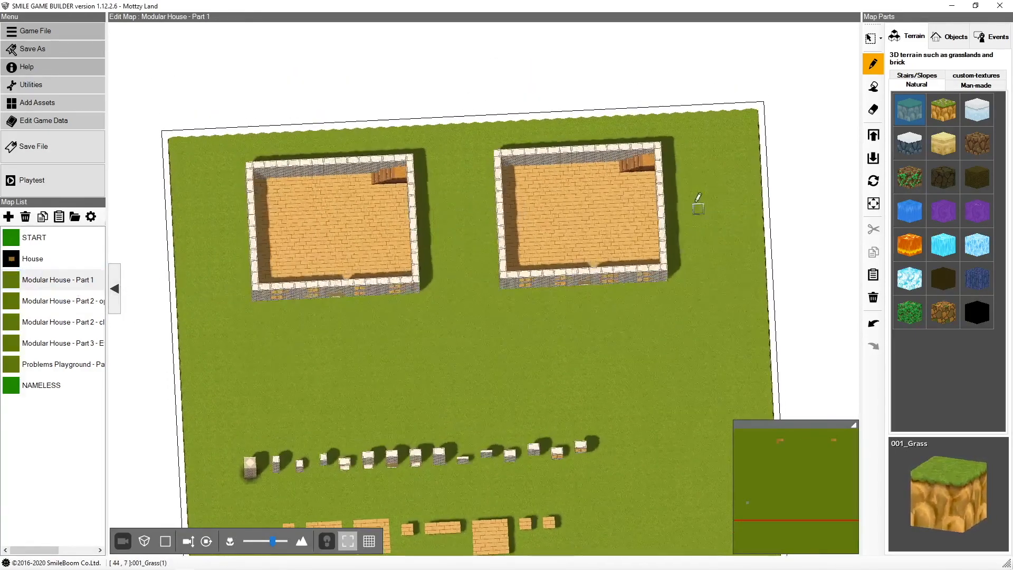
Copy the second house from the Part 1 map into the Part 2 open-ceiling map, placing it beside the furnished house.
left_click(868, 47)
left_click_drag(473, 139, 714, 333)
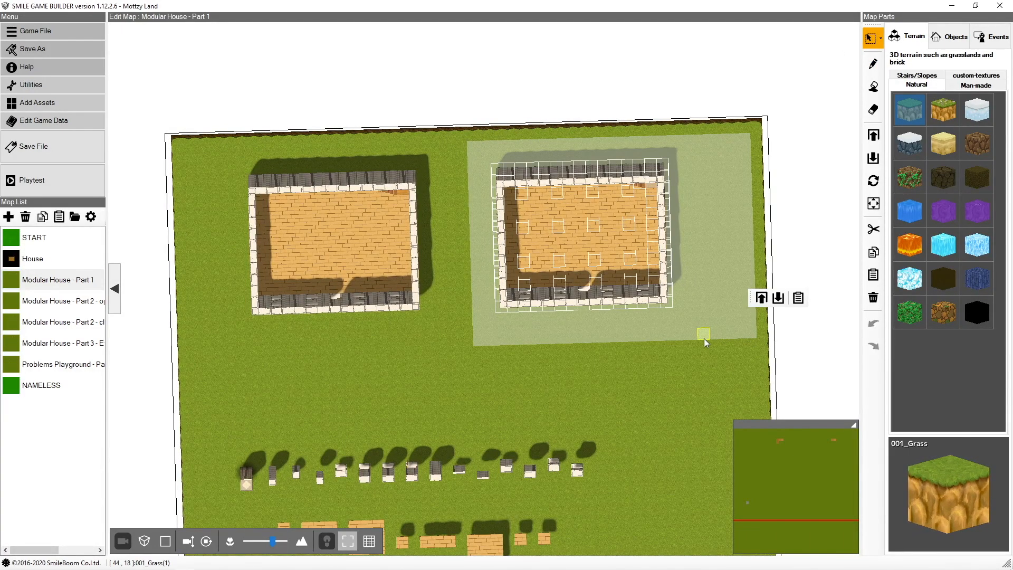
left_click(36, 309)
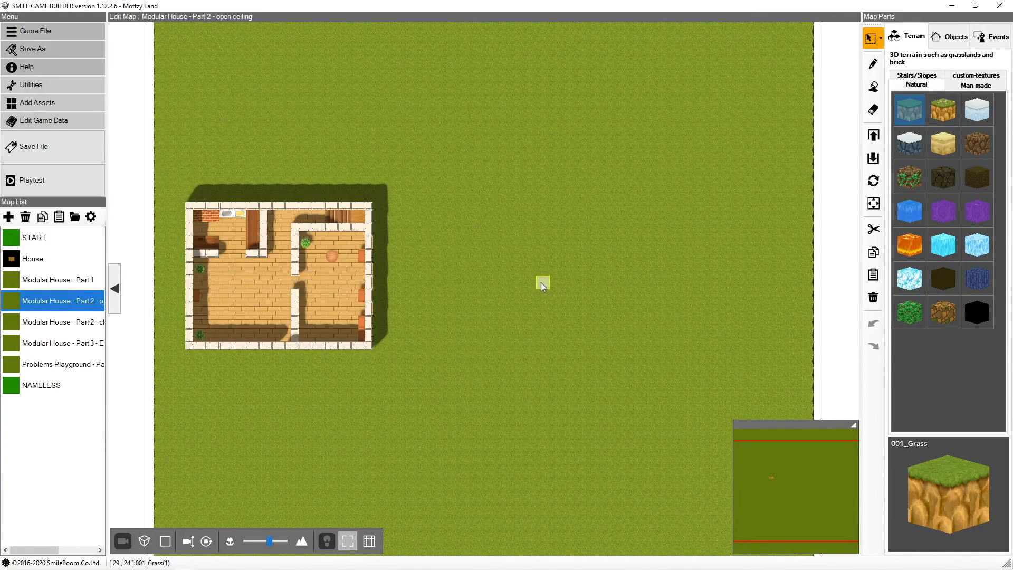
key("ctrl+v")
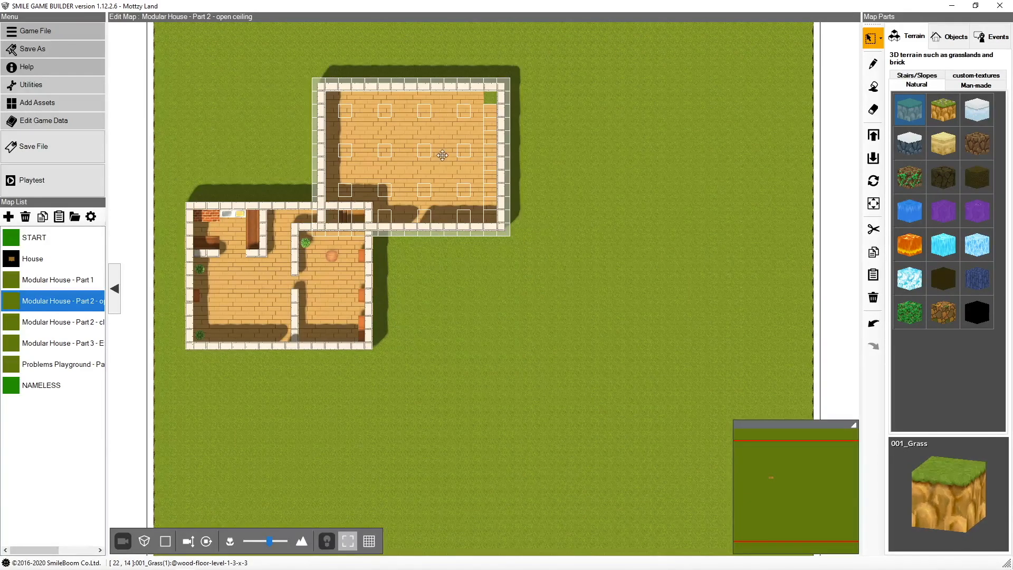
left_click_drag(422, 151, 543, 271)
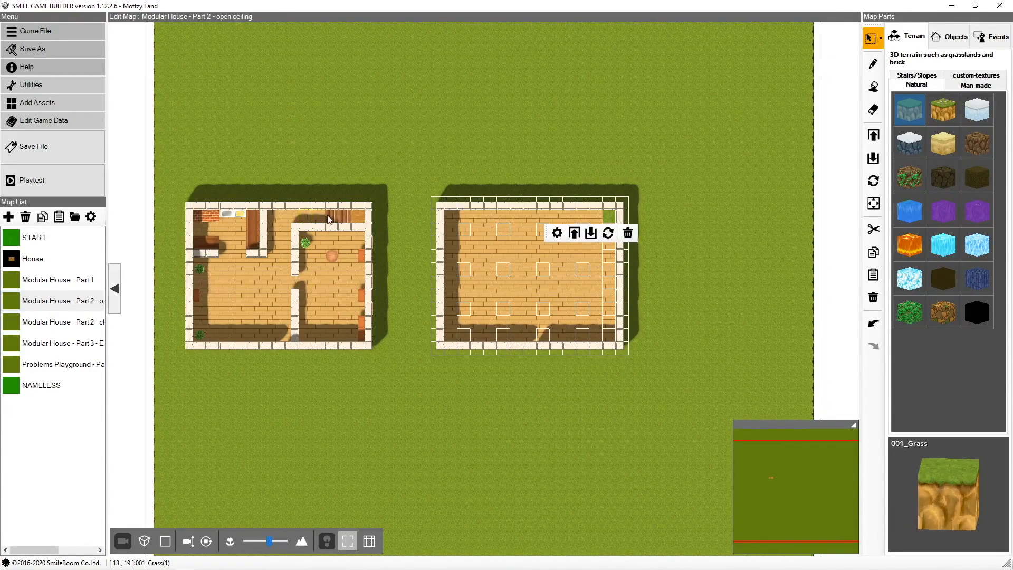
Fill the copied house's floor gap with the furnished house's 005_House landing terrain and raise it as the stair landing.
left_click(873, 64)
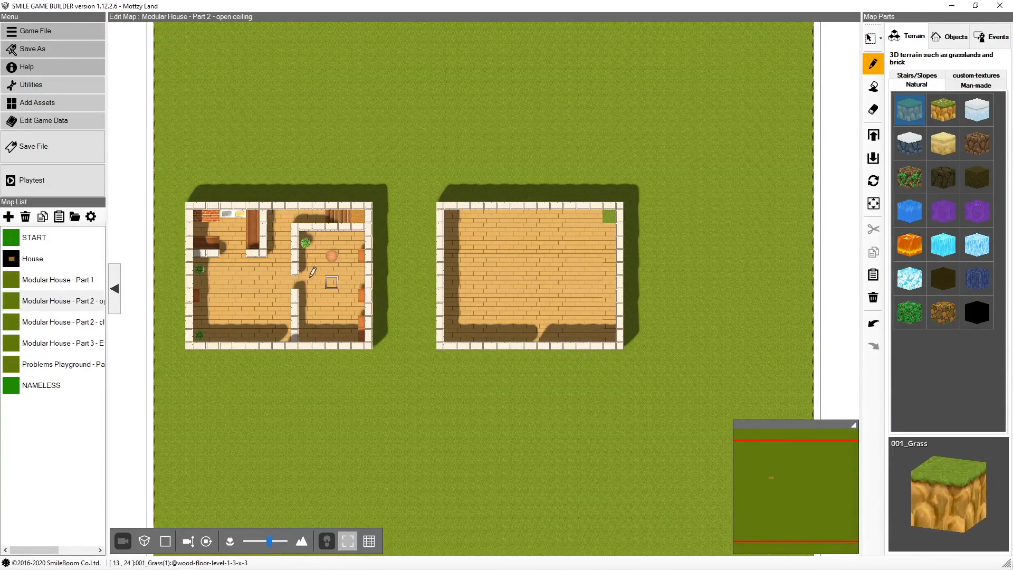
right_click(360, 216)
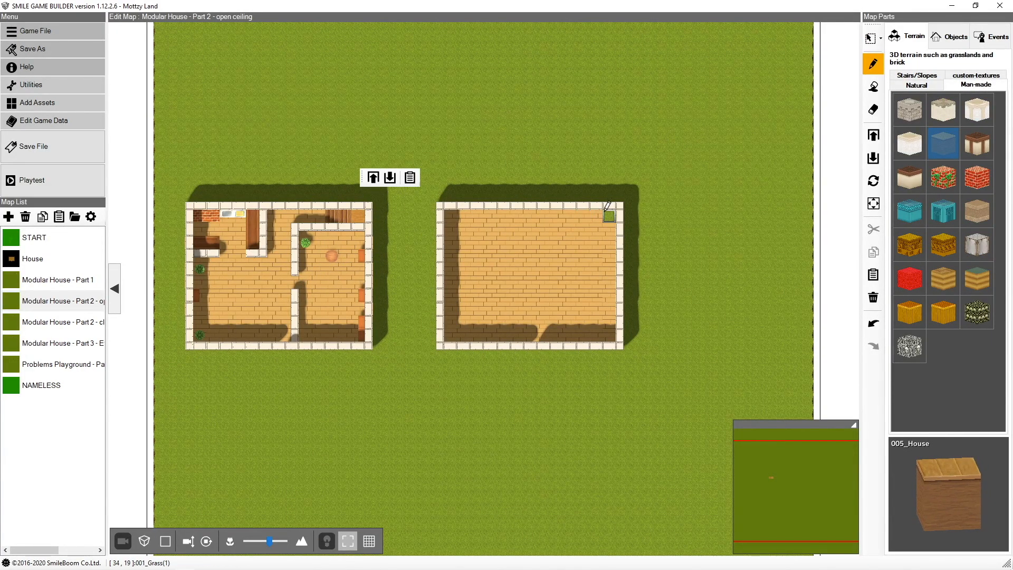
right_click(601, 216)
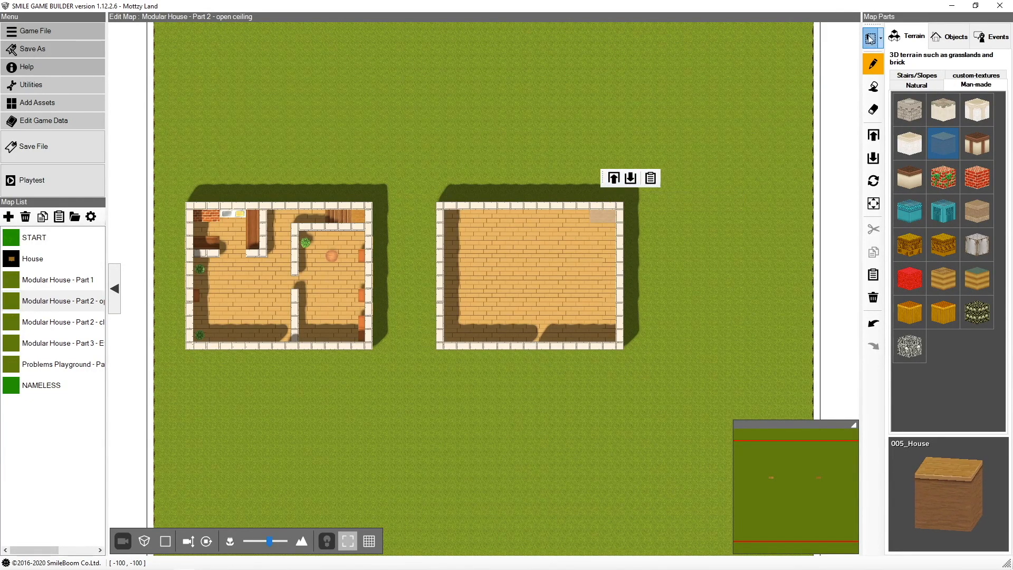
left_click(869, 39)
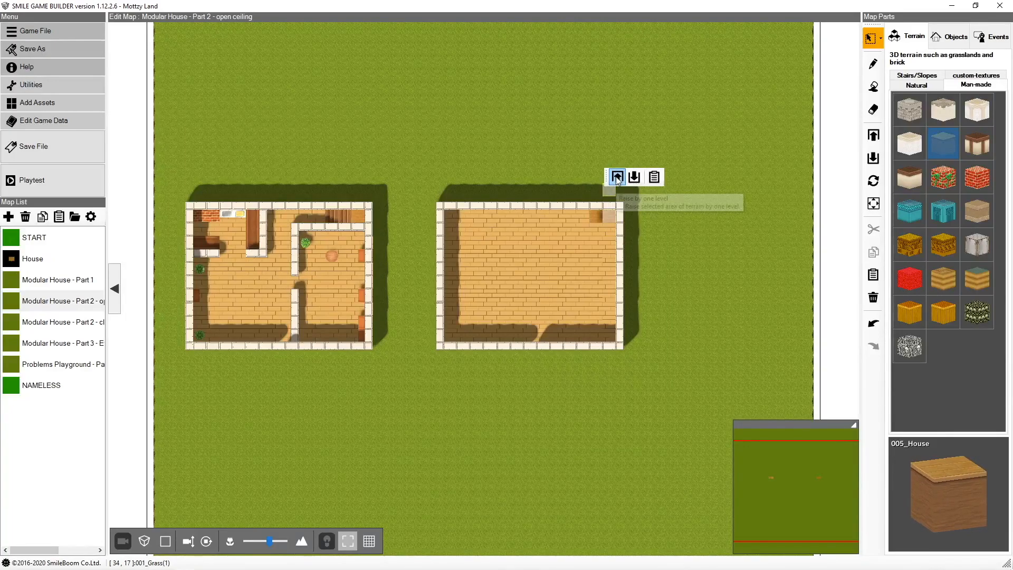
Place Wood_Stairs terrain on the two tiles leading up to the copied house's landing.
left_click(920, 78)
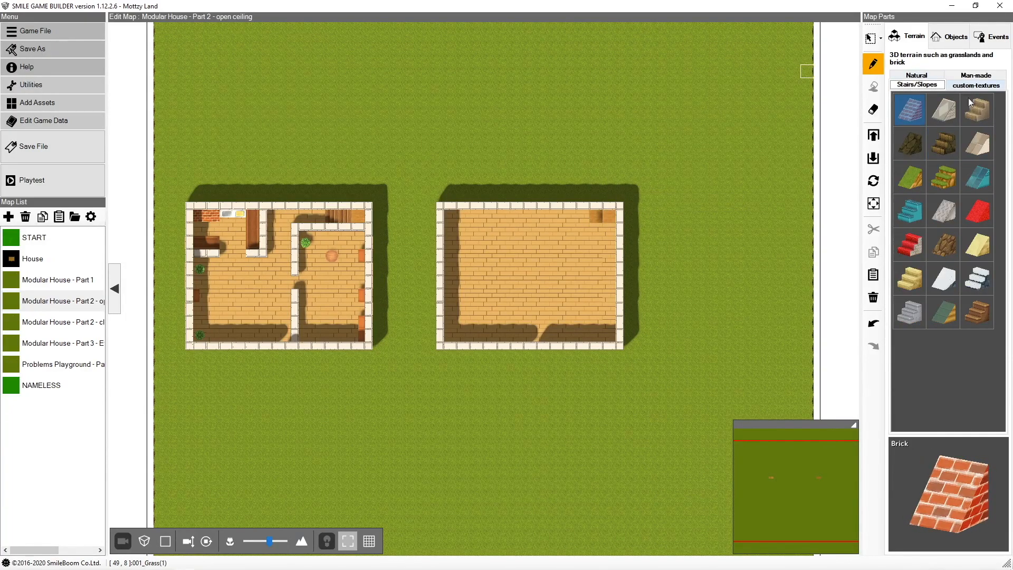
left_click(973, 304)
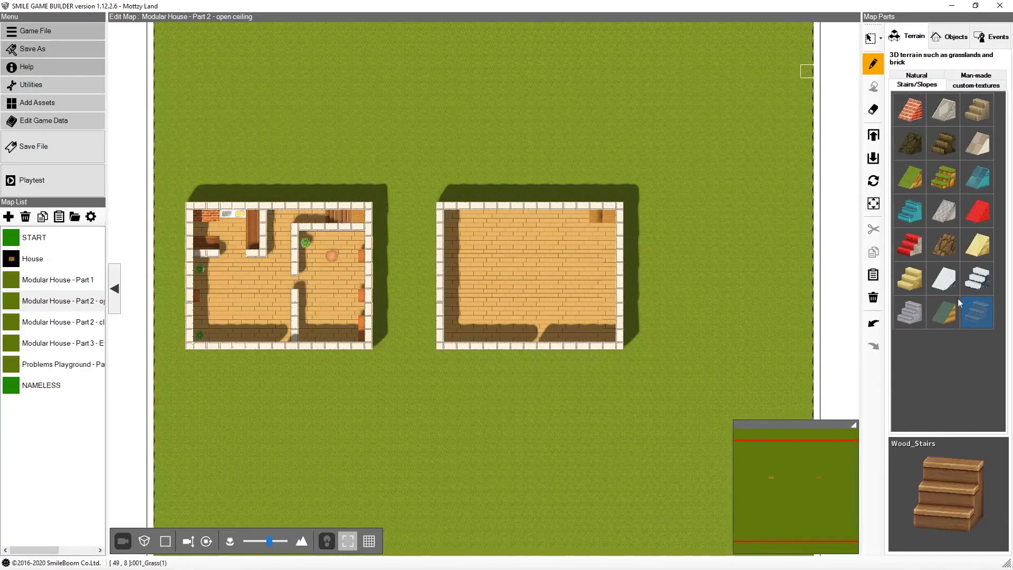
left_click(584, 214)
left_click(601, 215)
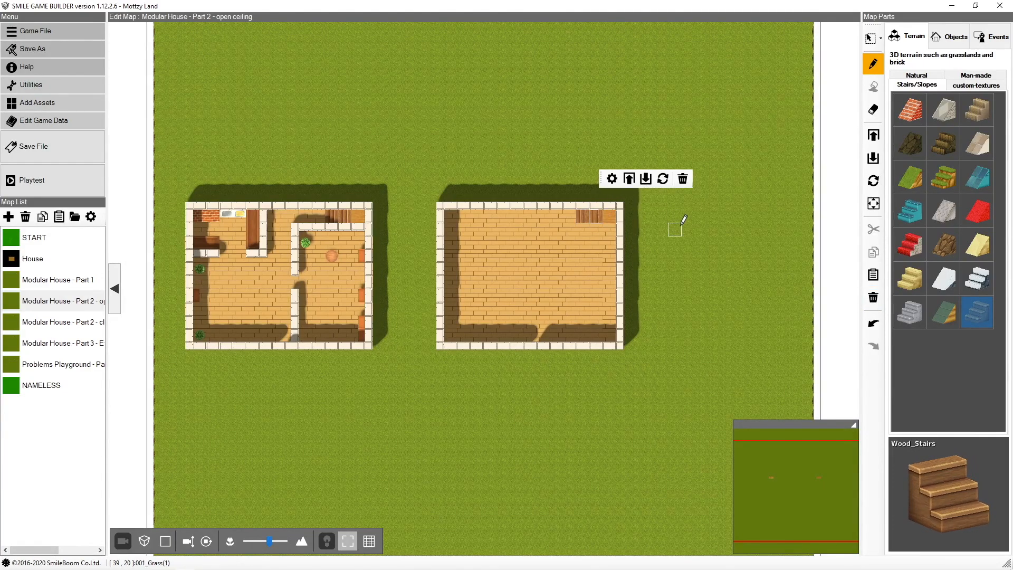
Build the upper part of the copied house's central partition from brick-wall-level-1 pieces.
left_click(949, 36)
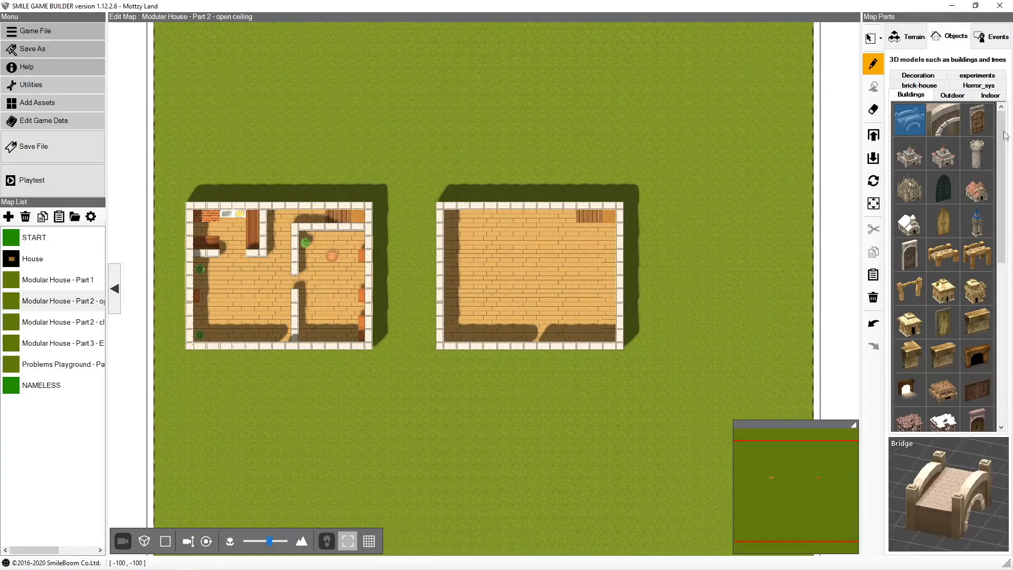
left_click(920, 85)
left_click(976, 220)
right_click_drag(551, 335, 548, 323)
left_click(547, 324)
left_click(609, 289)
left_click(546, 312)
left_click(545, 298)
left_click(544, 285)
Complete the inner walls of the staircase-side room with brick-wall-level-1 pieces, leaving a doorway in the central partition.
middle_click_drag(632, 271, 637, 319)
right_click_drag(592, 307, 589, 318)
left_click(616, 304)
left_click_drag(614, 277, 547, 281)
left_click(550, 299)
left_click(680, 301)
left_click(613, 269)
left_click(551, 321)
left_click(616, 281)
left_click(872, 38)
left_click_drag(550, 357, 550, 370)
left_click(618, 336)
left_click(873, 63)
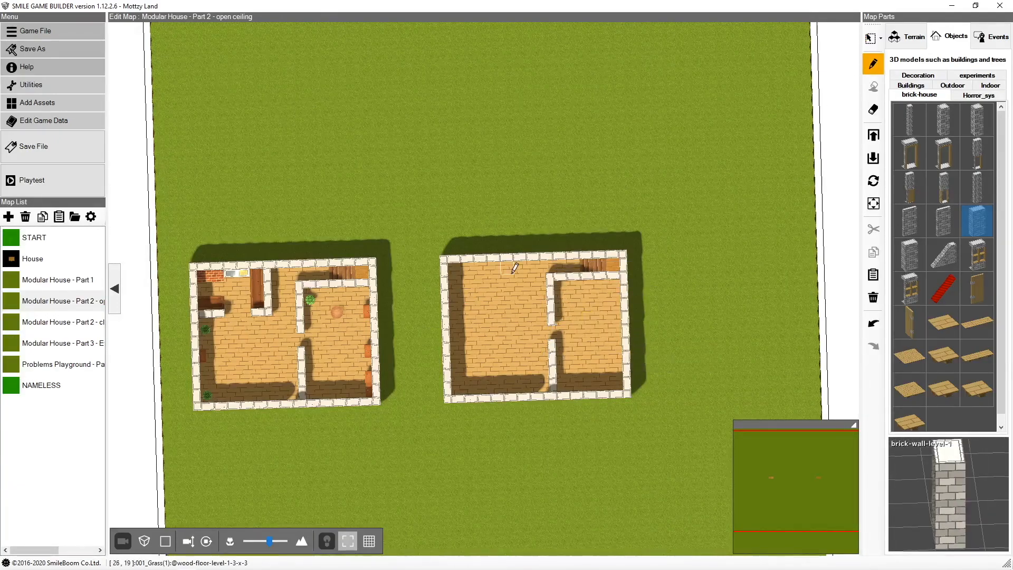
Wall off the copied house's kitchen with brick-wall-level-1 pieces and a brick-corner-level-1 piece, leaving an entrance gap.
left_click(519, 288)
left_click(943, 122)
left_click(520, 306)
left_click(583, 268)
left_click(977, 220)
left_click(468, 307)
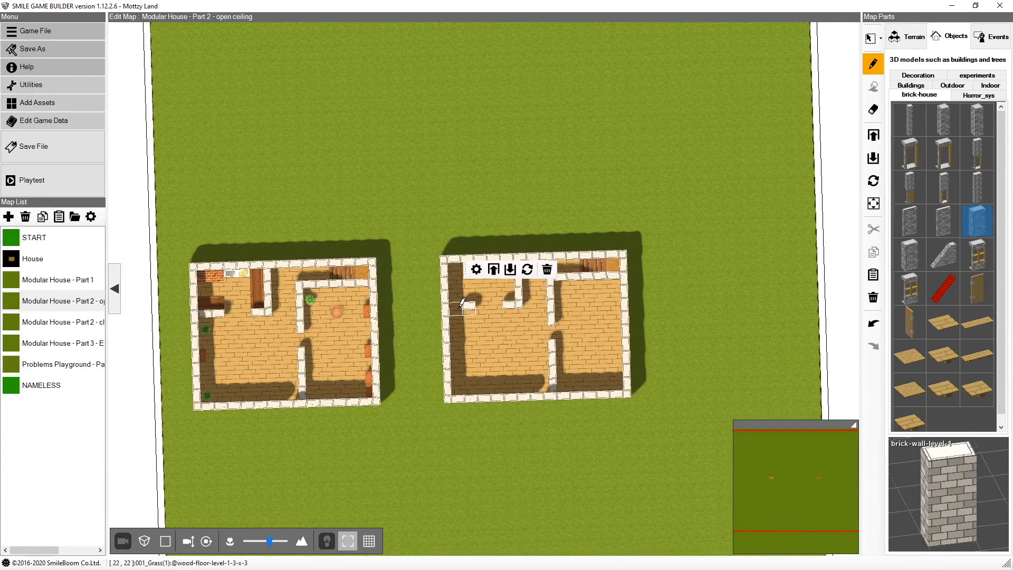
left_click(456, 308)
Place Bookshelf objects along the outer side wall of the staircase-side room, matching the furnished house.
left_click(990, 85)
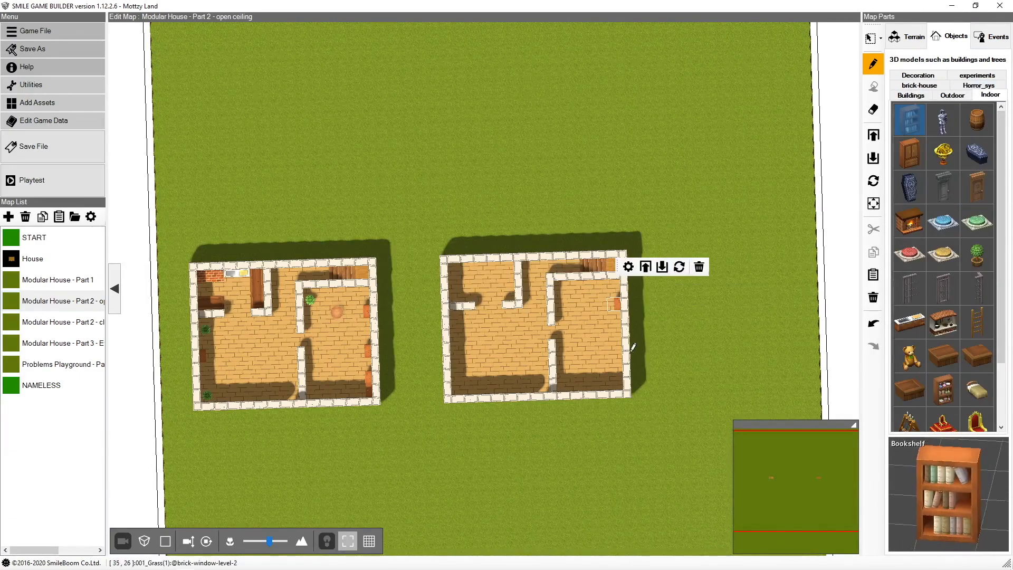
left_click(619, 371)
left_click(679, 334)
left_click(619, 383)
left_click(682, 341)
Furnish the copied house's kitchen with service counter tables by its partitions and a kitchen unit along the back wall.
left_click(937, 349)
left_click(507, 268)
left_click(507, 281)
scroll(942, 275, "down", 3)
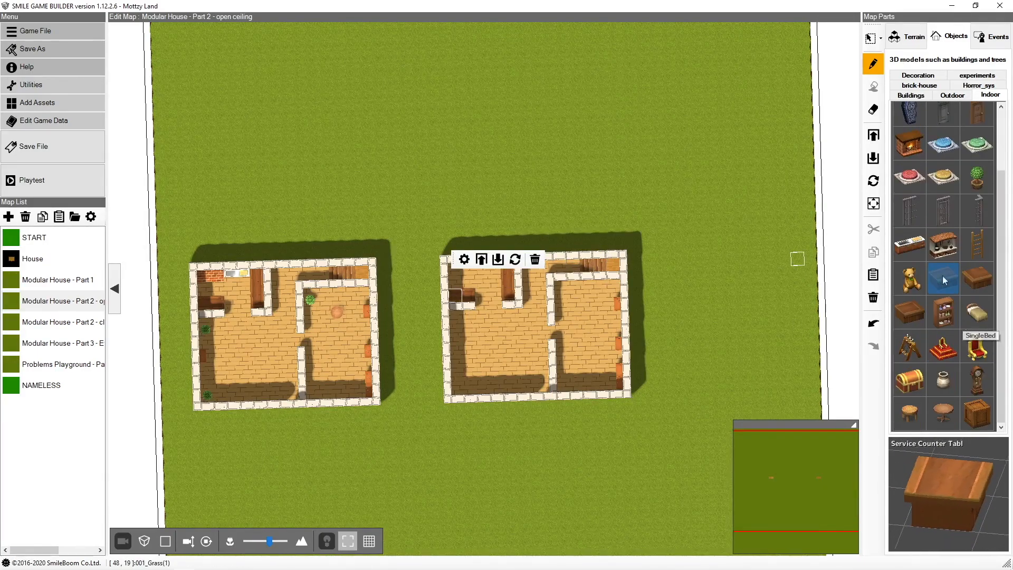
left_click(908, 244)
left_click(466, 252)
Place potted plants in both rooms and a round table in the staircase-side room, matching the furnished house.
left_click(976, 177)
left_click(459, 385)
left_click(560, 292)
left_click(943, 412)
left_click(588, 305)
Place a Bureau against the main room's outer side wall, facing into the room.
scroll(968, 174, "up", 3)
left_click(909, 153)
left_click(457, 349)
left_click(523, 313)
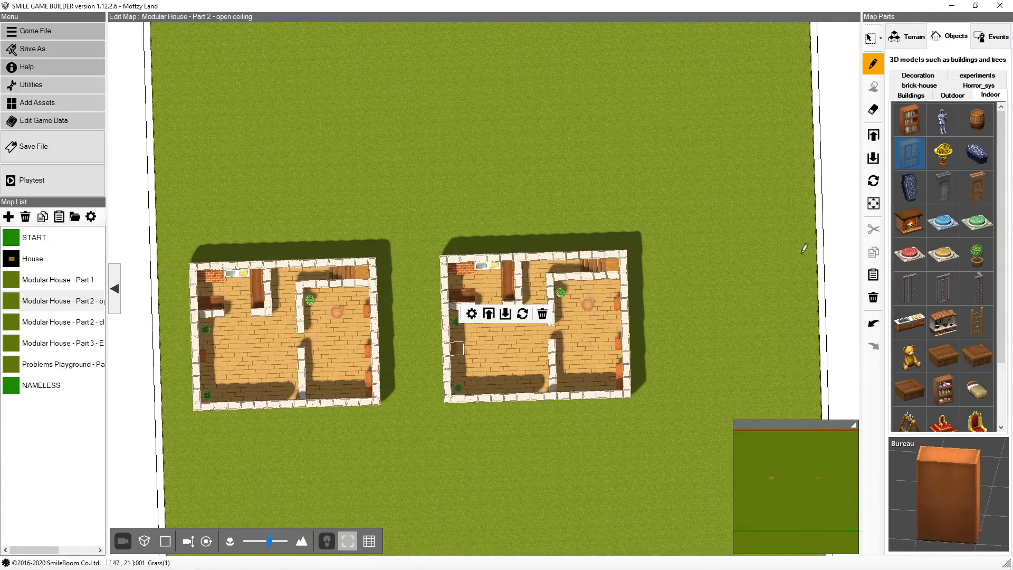
left_click(871, 38)
left_click(692, 274)
mouse_move(673, 315)
right_mouse_down()
mouse_move(644, 292)
mouse_move(643, 269)
mouse_move(687, 242)
mouse_move(704, 259)
mouse_move(707, 277)
mouse_move(681, 293)
mouse_move(696, 298)
mouse_move(620, 314)
mouse_move(638, 321)
mouse_move(639, 280)
mouse_move(654, 314)
right_mouse_up()
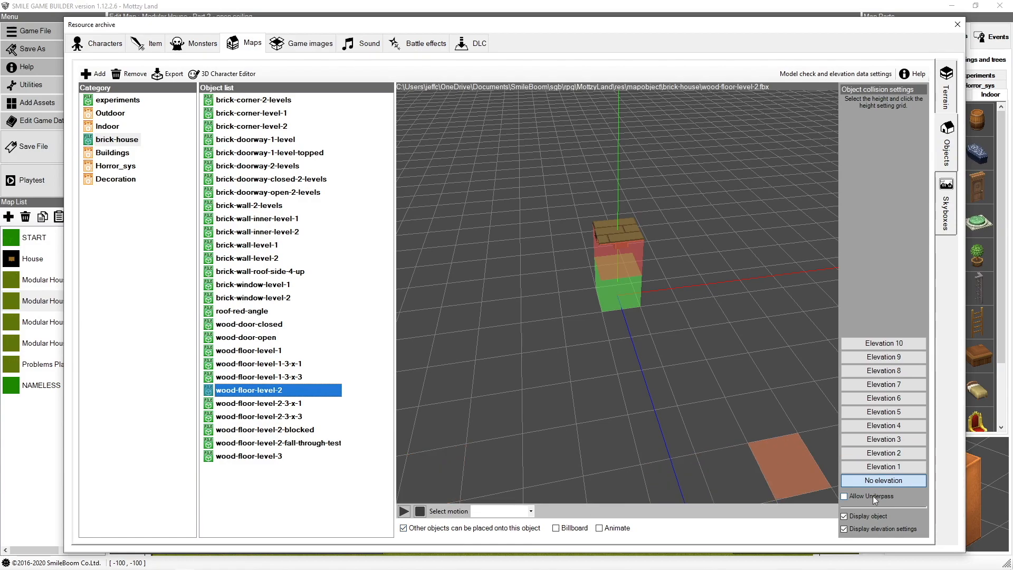
Add an Elevation 2 collision cell with Allow Underpass enabled beside the wood-floor-level-2 object.
left_click(883, 452)
left_click(844, 496)
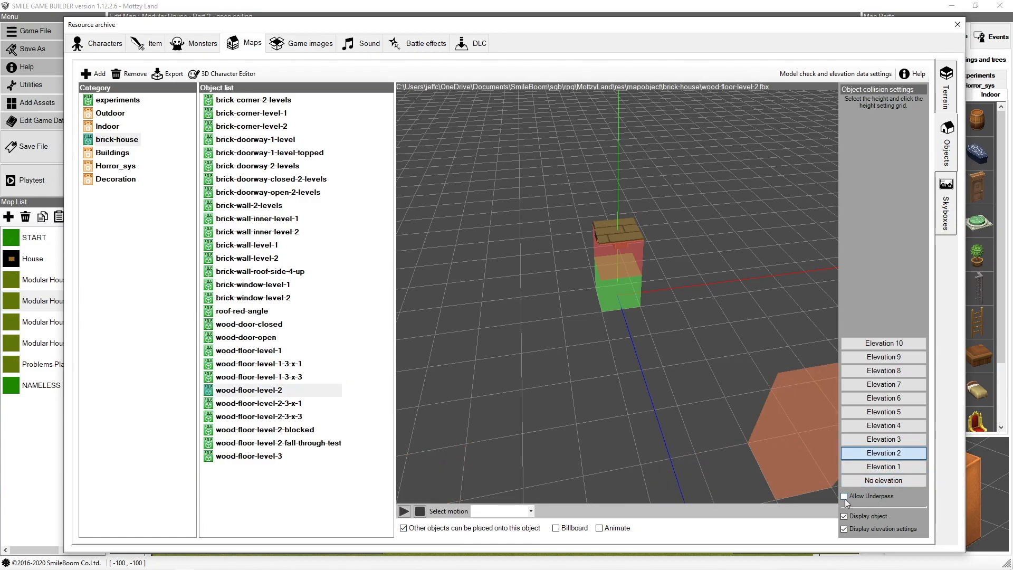
left_click(687, 315)
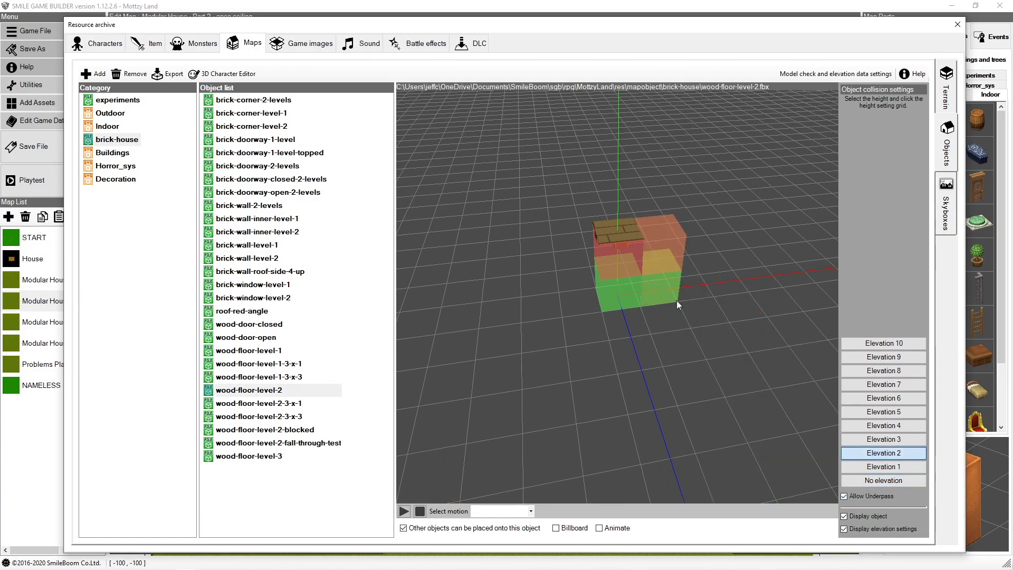
Inspect the collision settings of wood-floor-level-2-blocked and open those of wood-floor-level-1.
left_click(316, 430)
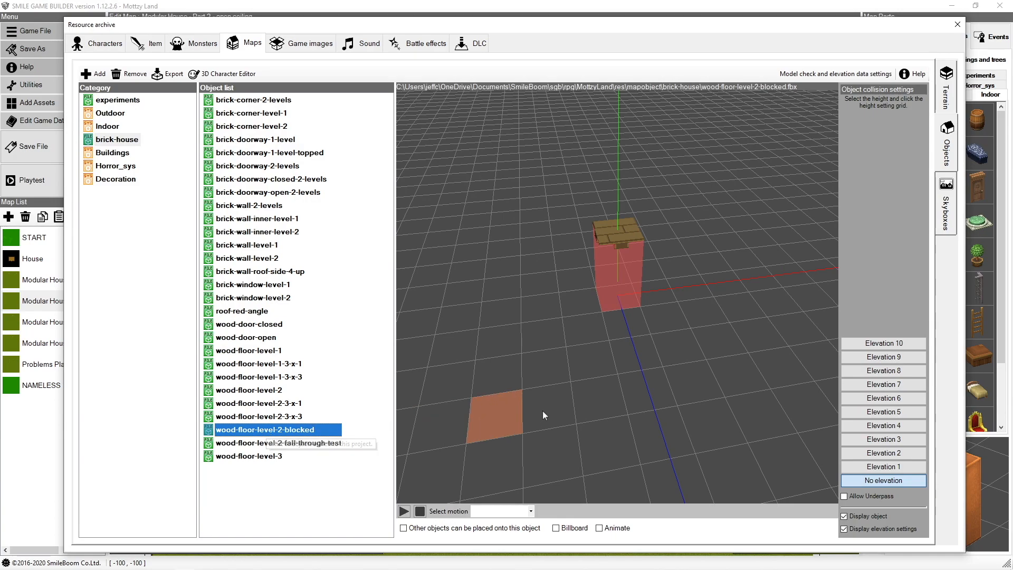
left_click(625, 315)
left_click(626, 311)
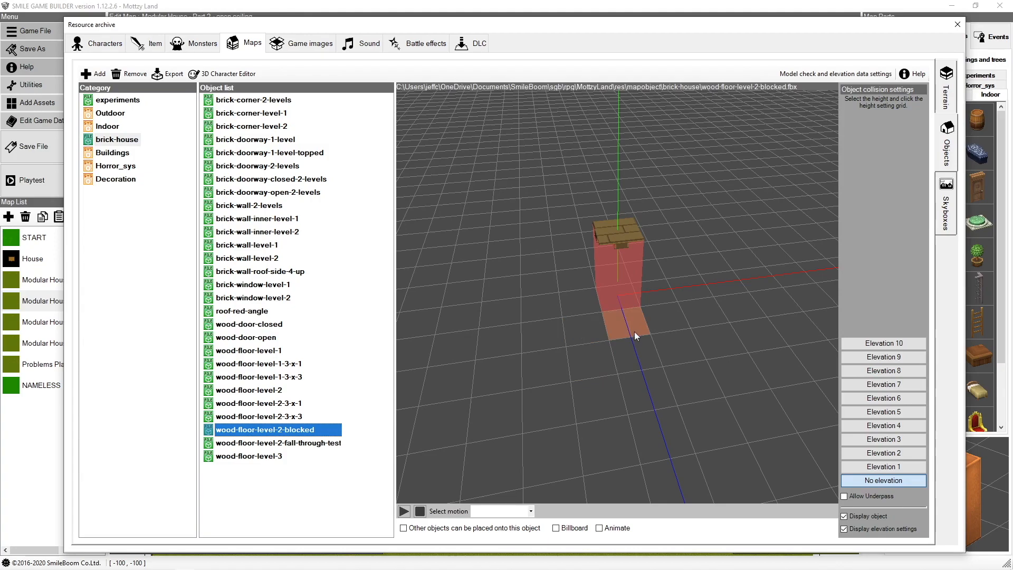
left_click(272, 350)
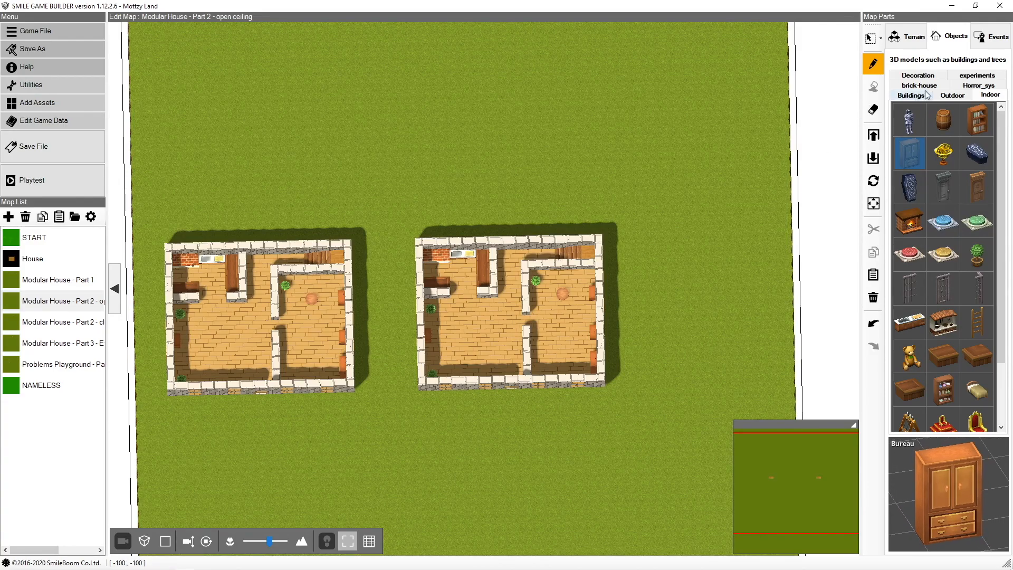
Place wood-floor-level-2-blocked tiles above the kitchen units along the copied house's back wall.
left_click(944, 86)
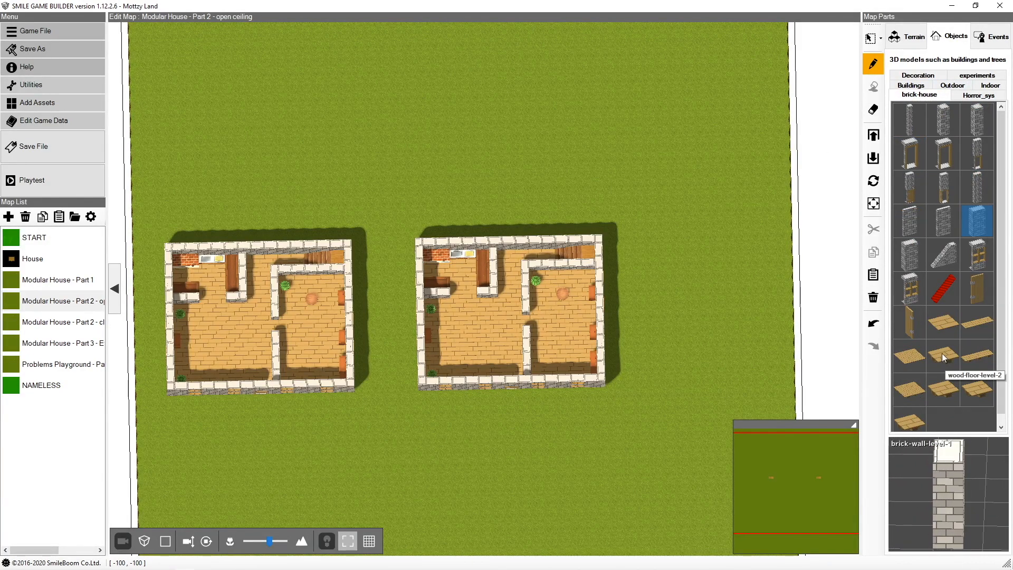
left_click(944, 391)
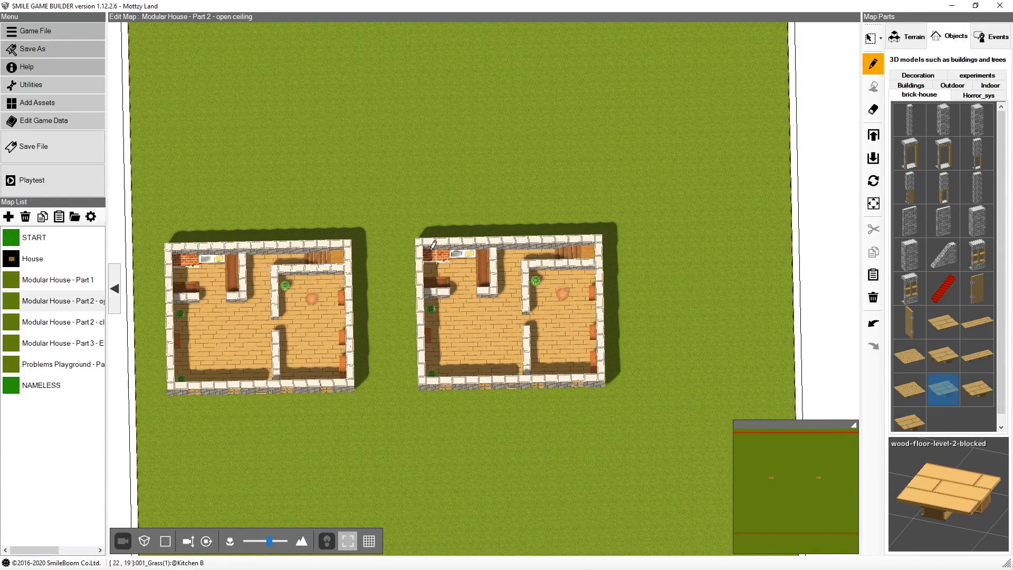
mouse_move(443, 256)
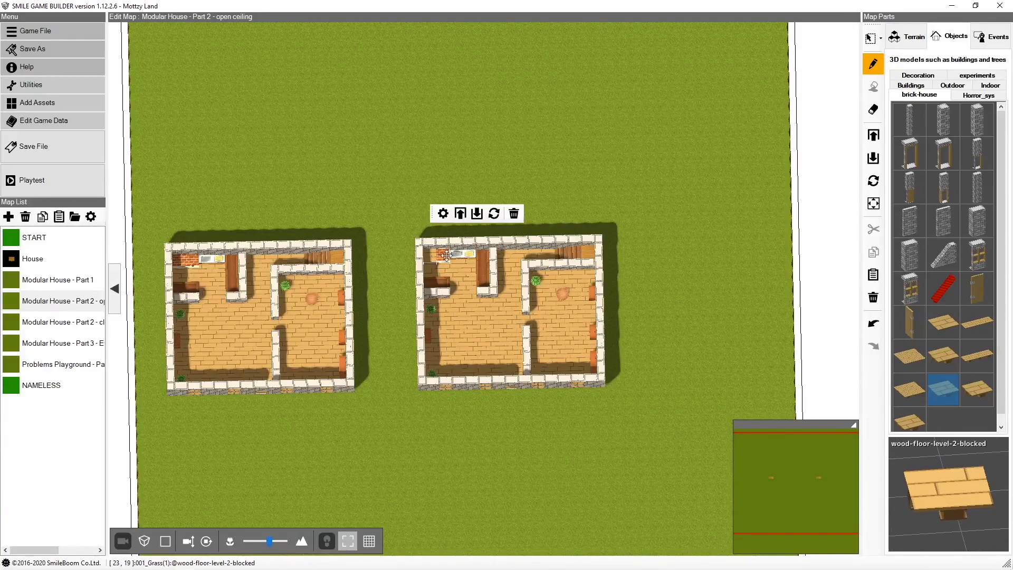
left_click(446, 255)
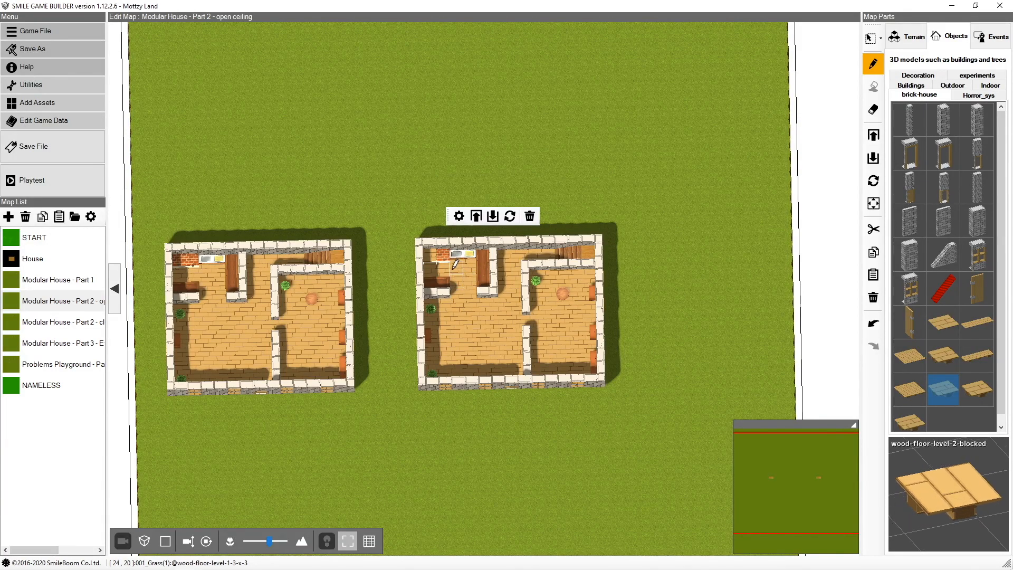
scroll(456, 266, "up", 2)
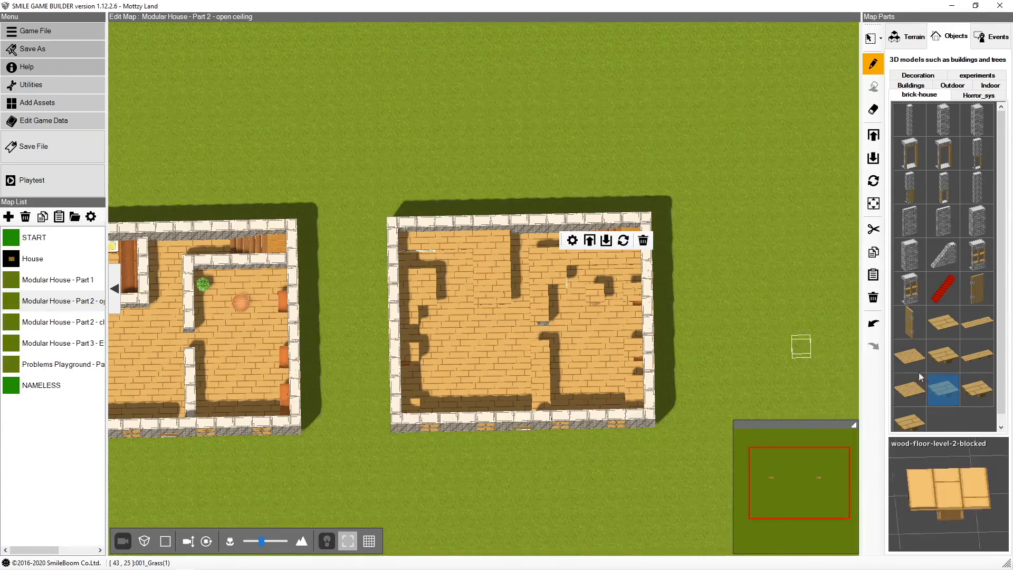
Lay wood-floor-level-2 tiles over the remaining kitchen area of the copied house.
left_click(940, 320)
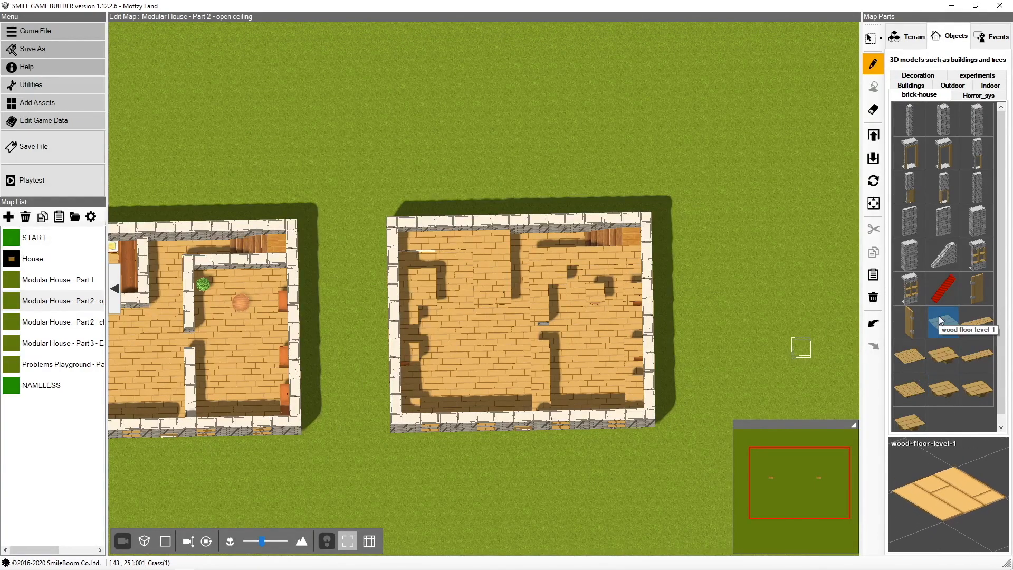
left_click(947, 355)
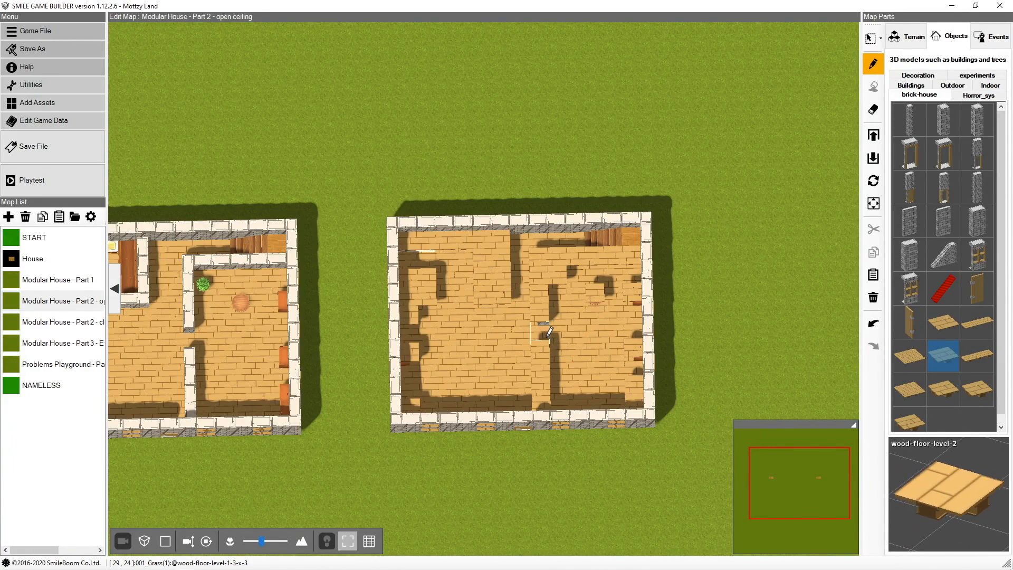
mouse_move(410, 264)
left_mouse_down()
mouse_move(405, 390)
mouse_move(453, 263)
mouse_move(450, 297)
left_mouse_up()
Cover the main room and part of the side room with wood-floor-level-2-3-x-3 pieces on the second level.
left_click(910, 388)
left_click_drag(447, 334, 449, 386)
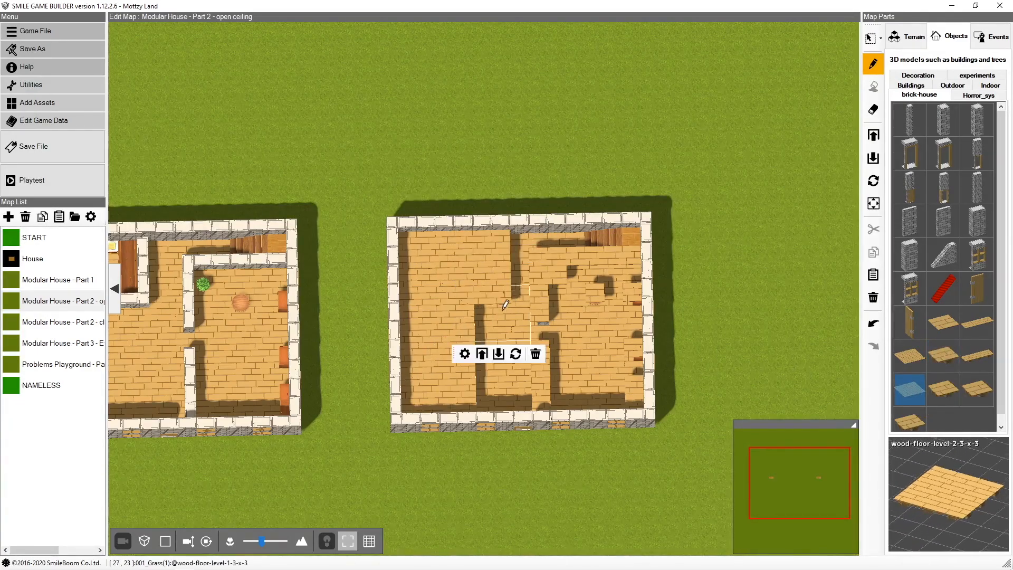
left_click_drag(501, 328, 507, 387)
left_click_drag(588, 377, 586, 332)
Fill the remaining second-level strips around the staircase and side room with wood-floor-level-2 tiles, keeping the stairwell and interior doorway cell open.
left_click(943, 356)
left_click_drag(521, 300, 521, 240)
left_click_drag(521, 240, 575, 239)
mouse_move(572, 277)
left_mouse_down()
mouse_move(622, 278)
mouse_move(618, 356)
mouse_move(633, 377)
left_mouse_up()
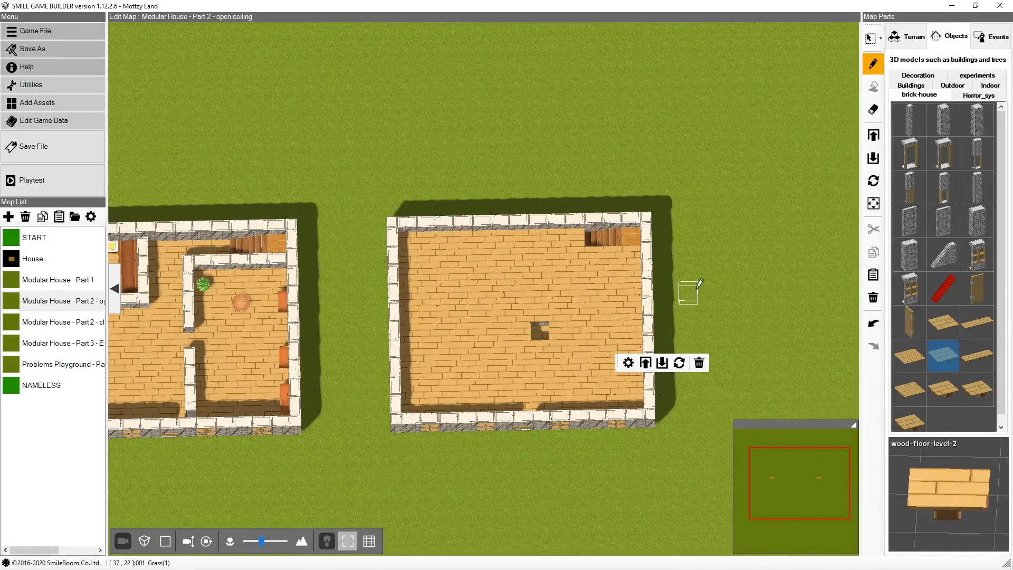
Place a sample brick-doorway-1-level on the grass beside the copied house and add a wood-floor-level-2 tile to its cell.
middle_click_drag(687, 331, 705, 292)
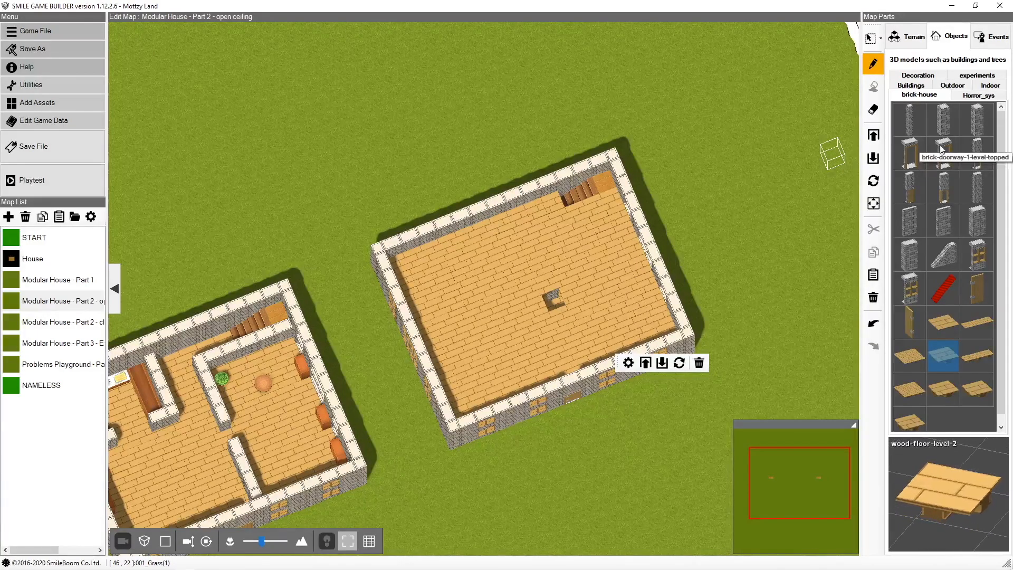
left_click(906, 154)
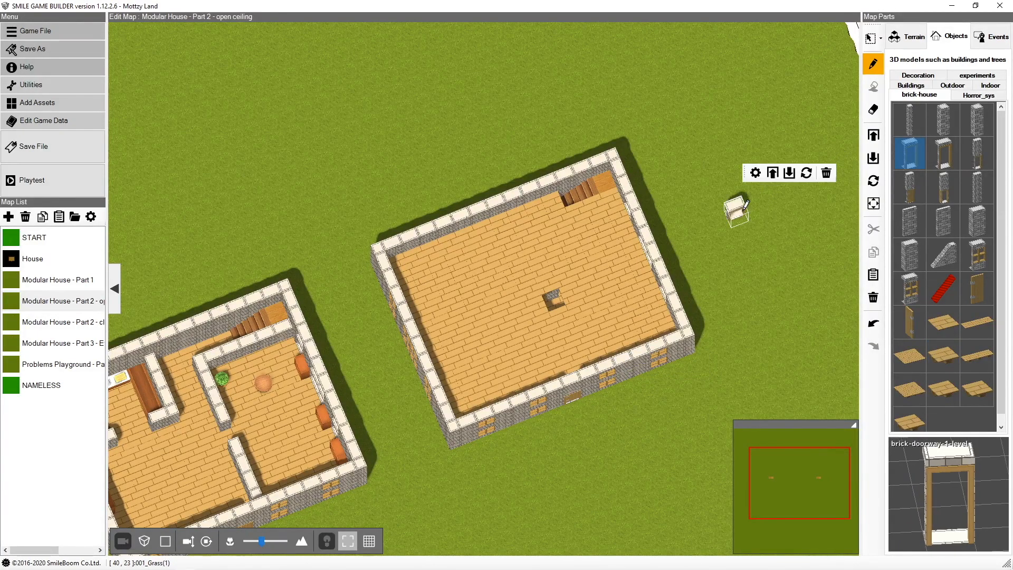
right_click_drag(754, 272, 716, 242)
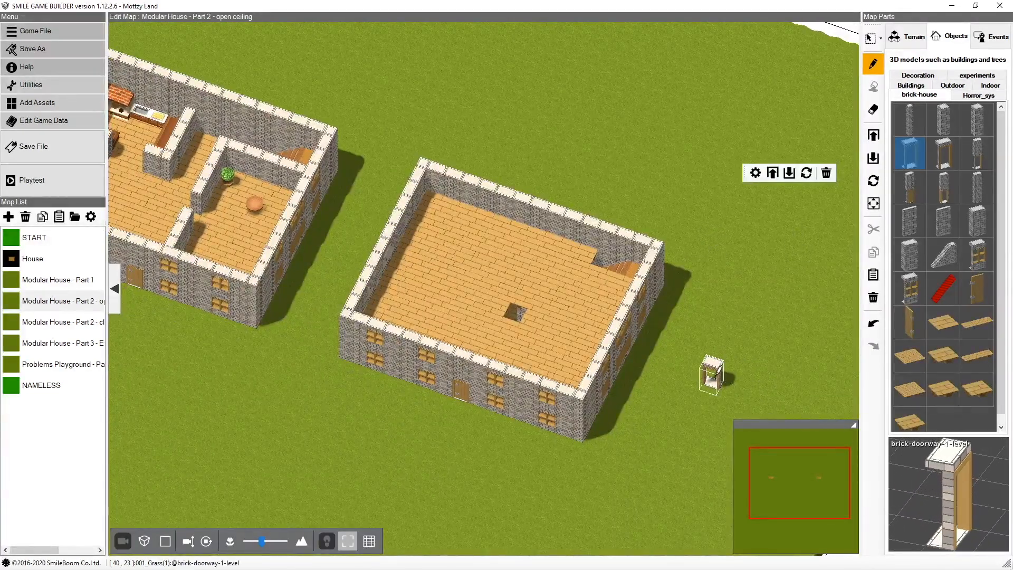
left_click(945, 356)
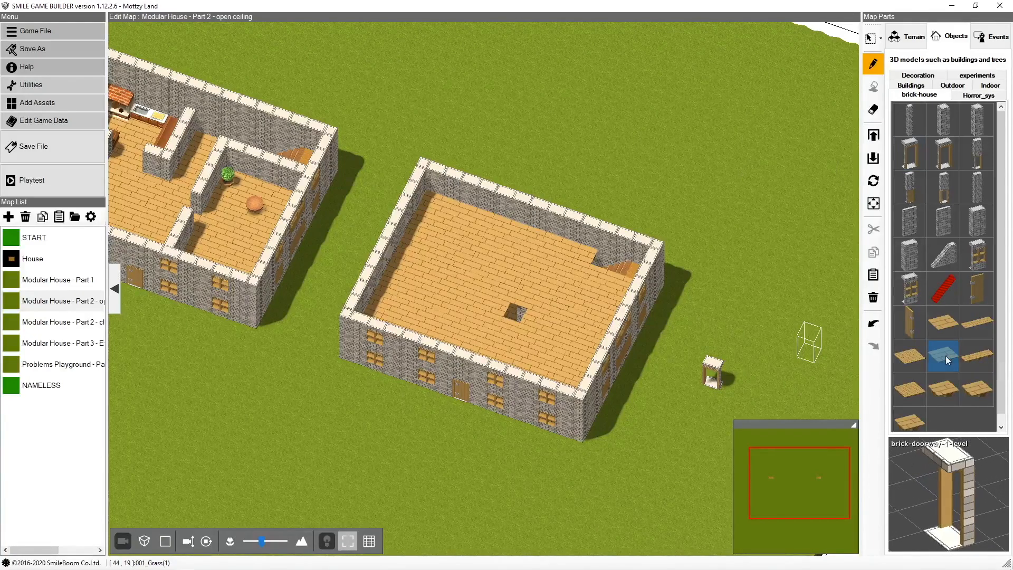
left_click(708, 372)
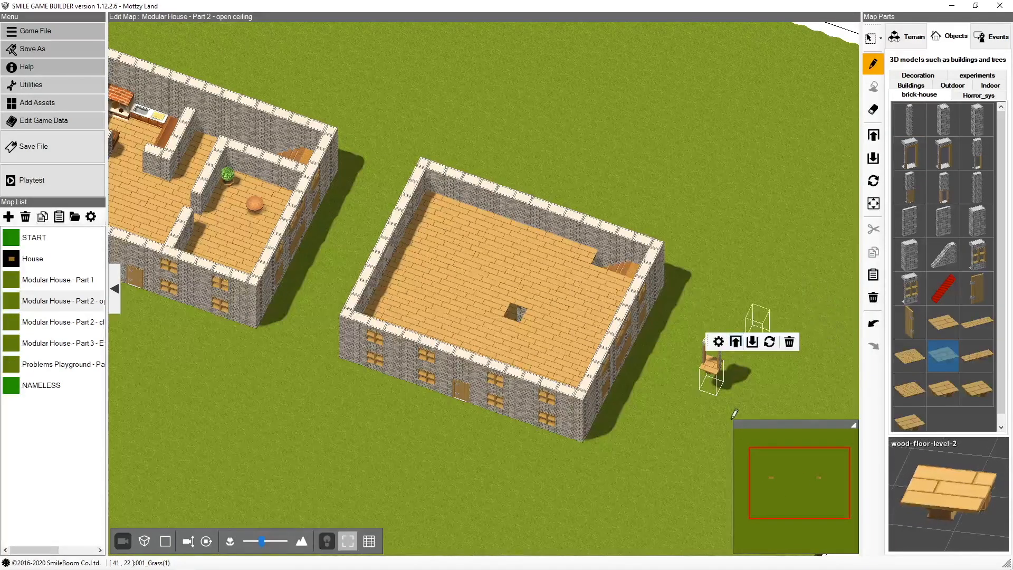
right_click_drag(767, 386, 823, 276)
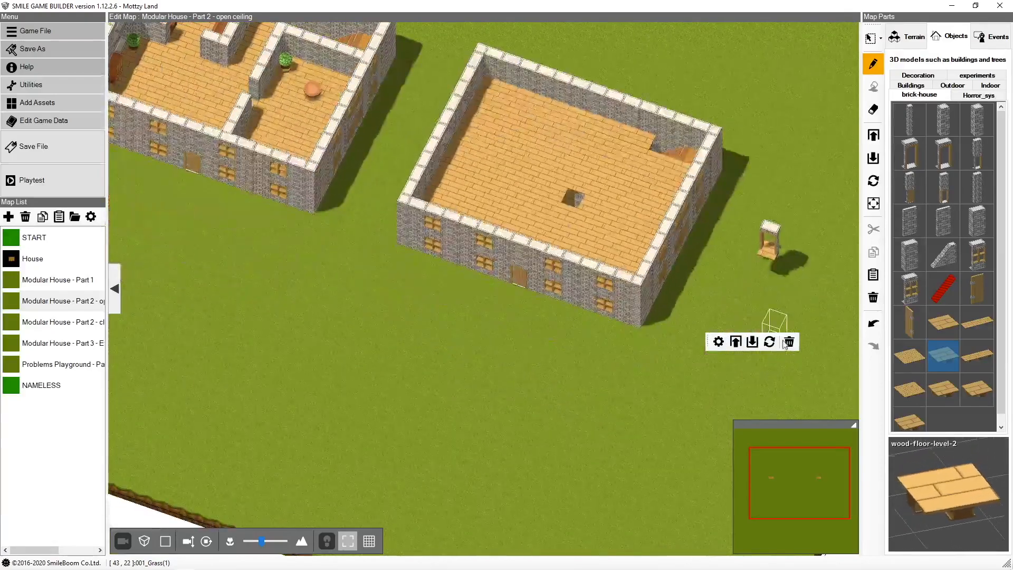
right_click_drag(785, 346, 757, 360)
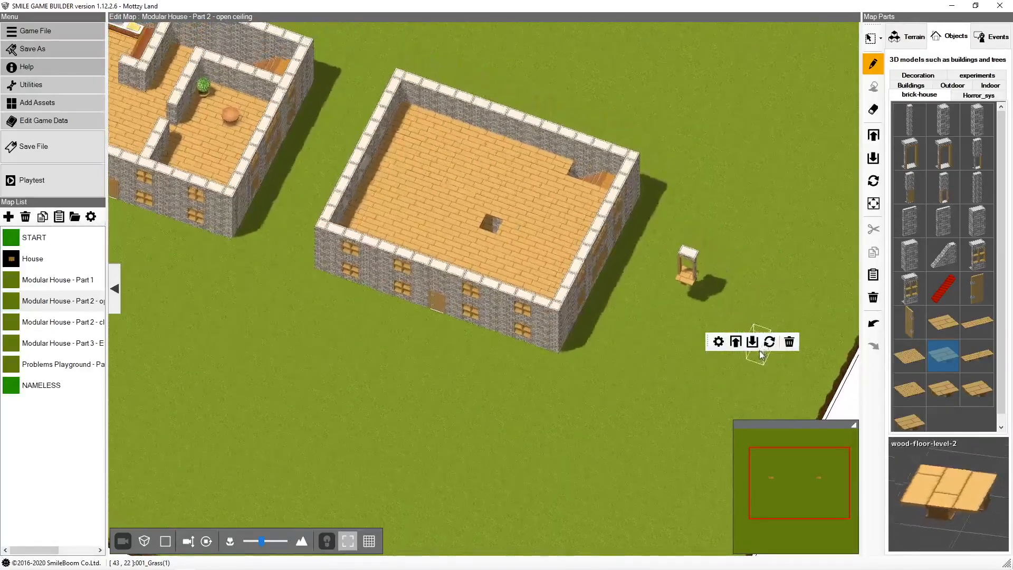
Place a brick-doorway-1-level-topped beside the copied house and put a wood-floor-level-2 tile on top of it.
left_click(944, 155)
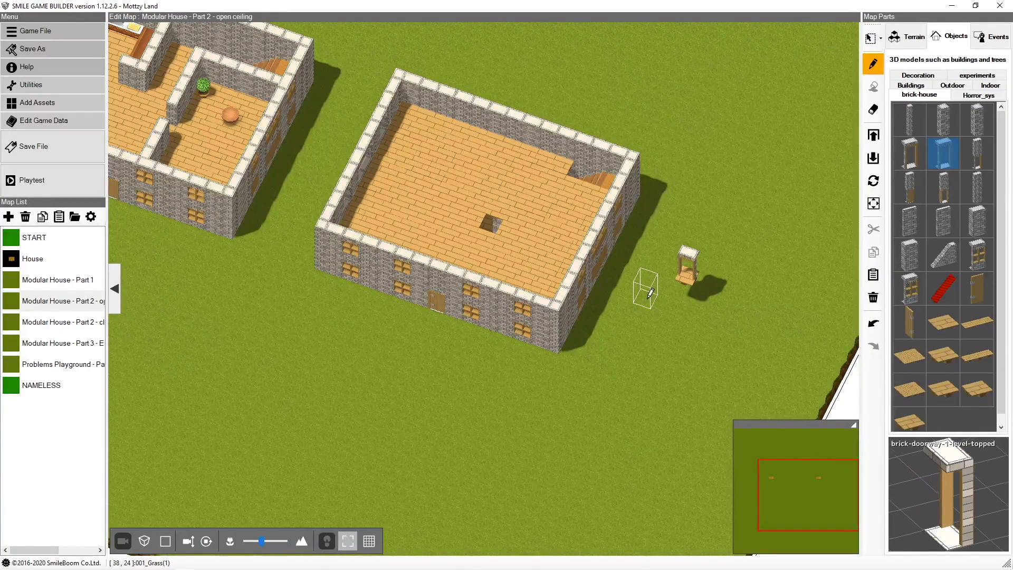
left_click(649, 340)
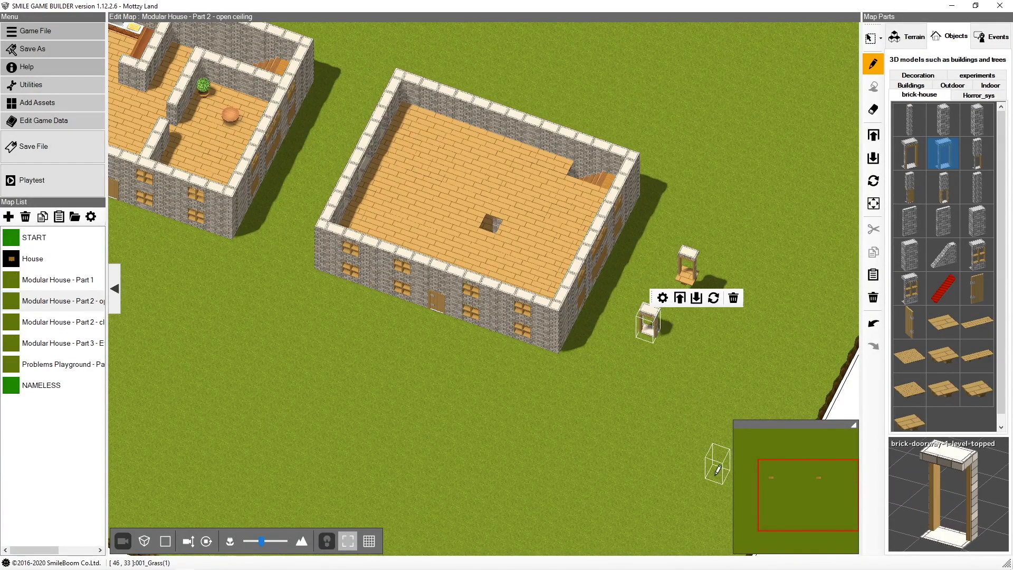
left_click(948, 363)
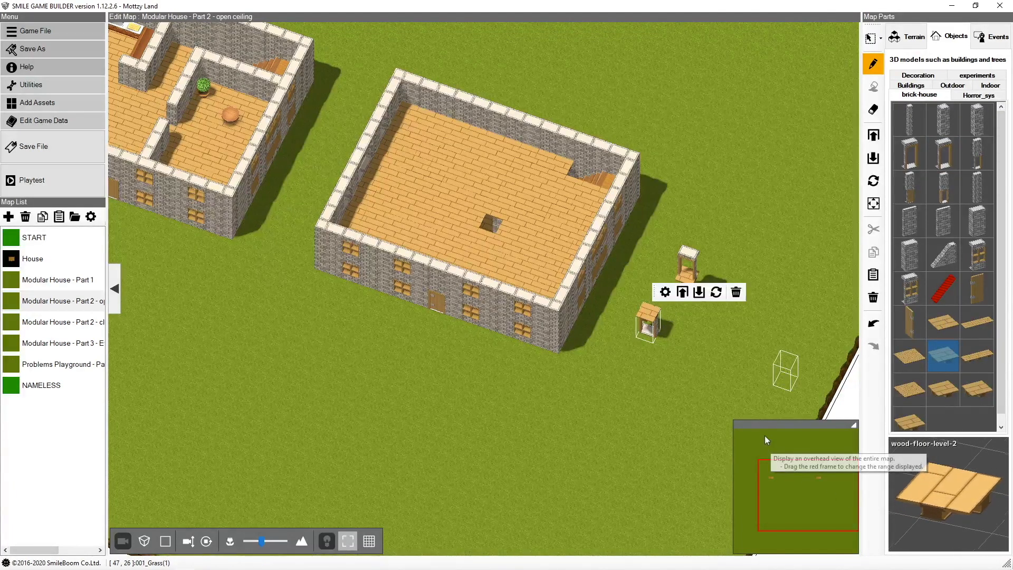
Select the topped doorway outside the copied house and rotate it to suit the interior wall.
left_click(870, 38)
left_click(651, 345)
left_click(651, 344)
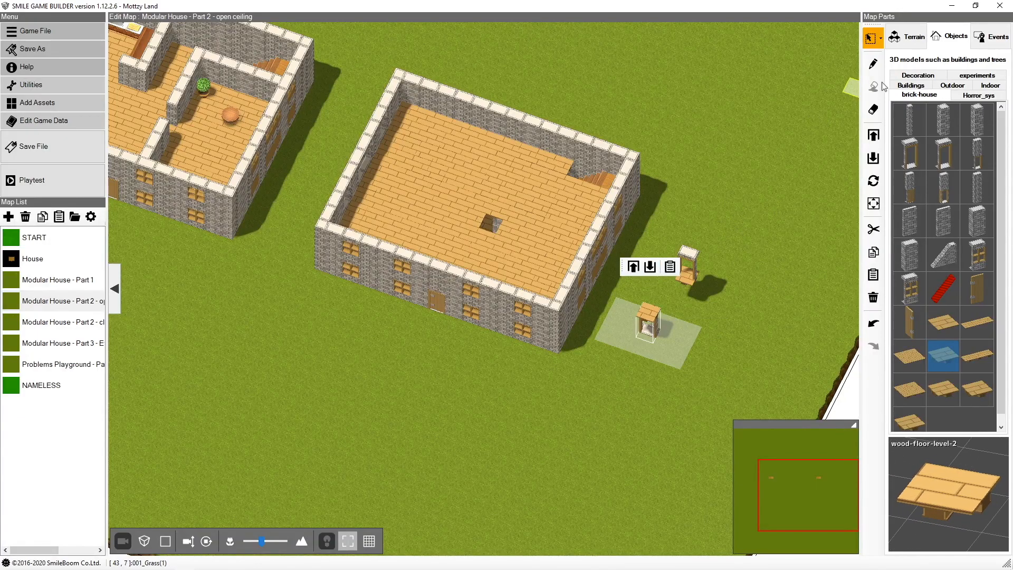
left_click(873, 181)
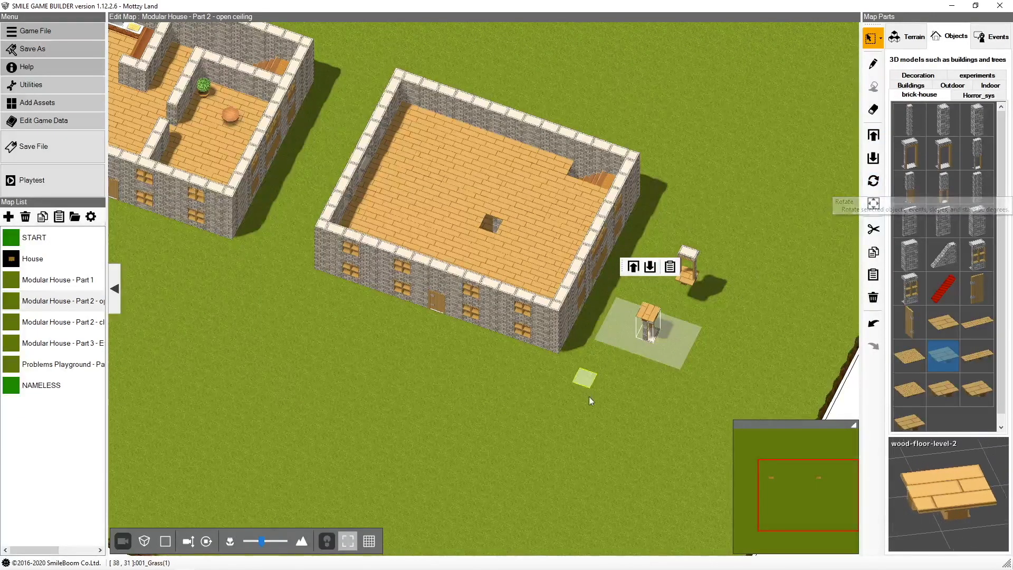
Move the topped doorway with its floor tile into the open cell in the copied house's second floor.
right_click_drag(590, 400, 609, 415)
left_click_drag(742, 399, 680, 313)
left_click(770, 368)
left_click_drag(741, 399, 698, 356)
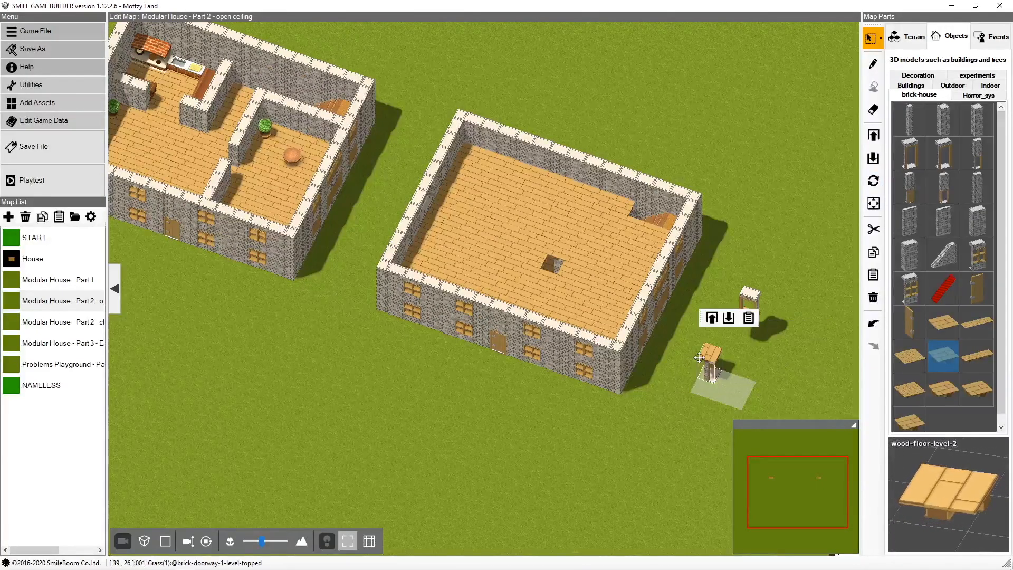
left_click(551, 282)
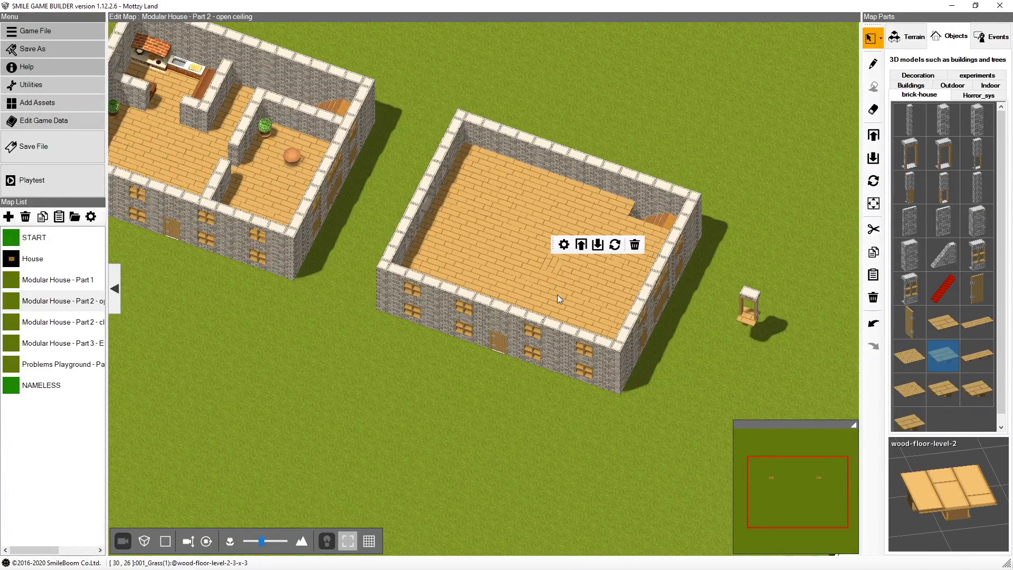
left_click(591, 278)
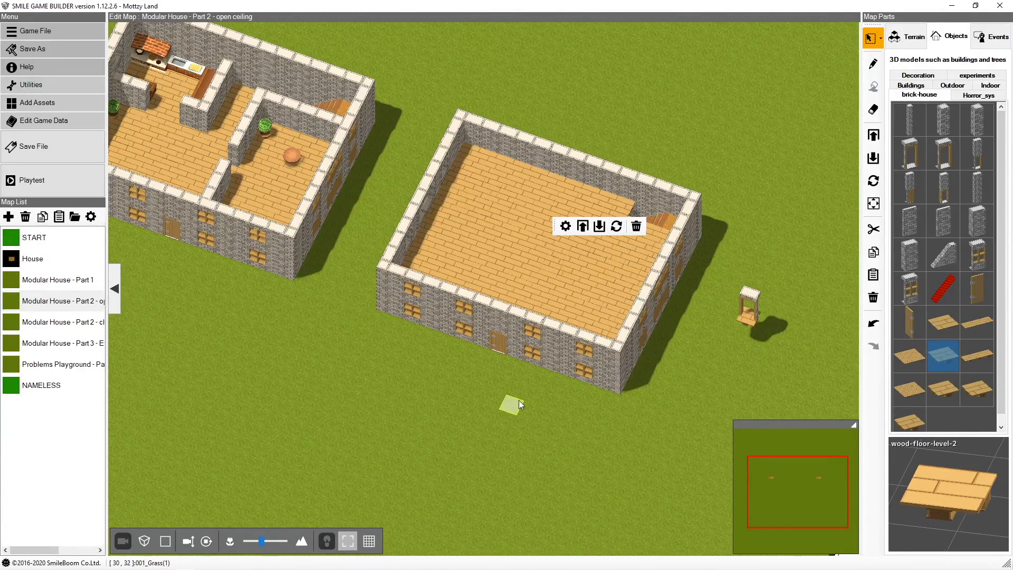
Set the player's start position outside the copied house's front door and start a new game in a playtest.
scroll(520, 400, "up", 2)
middle_click_drag(543, 423, 571, 465)
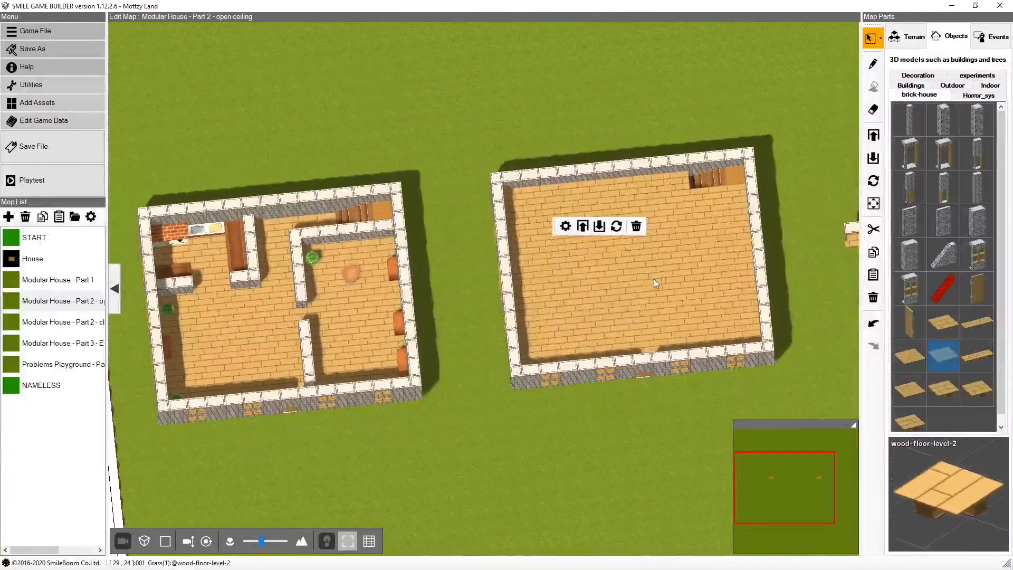
left_click(653, 279)
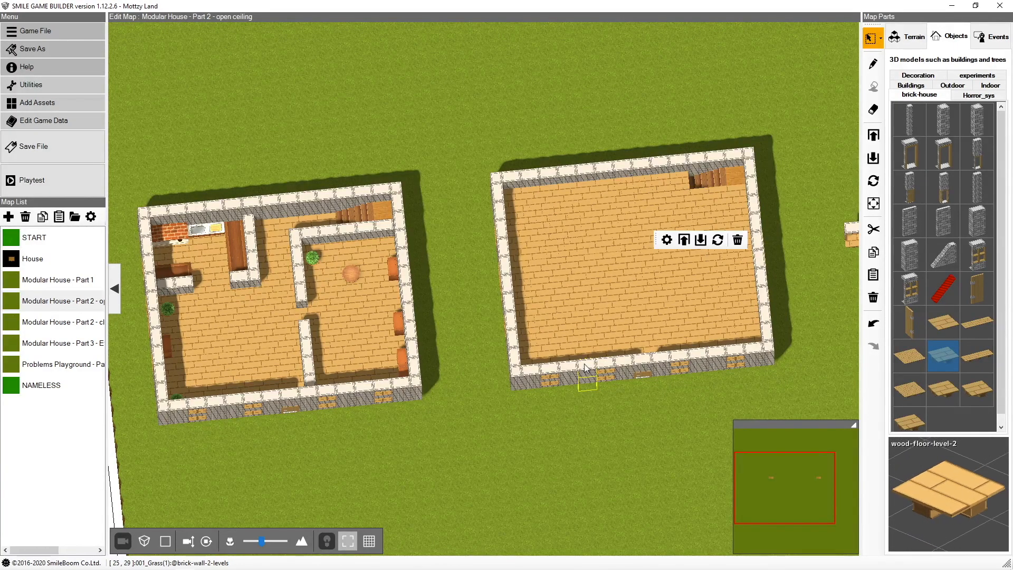
right_click(646, 417)
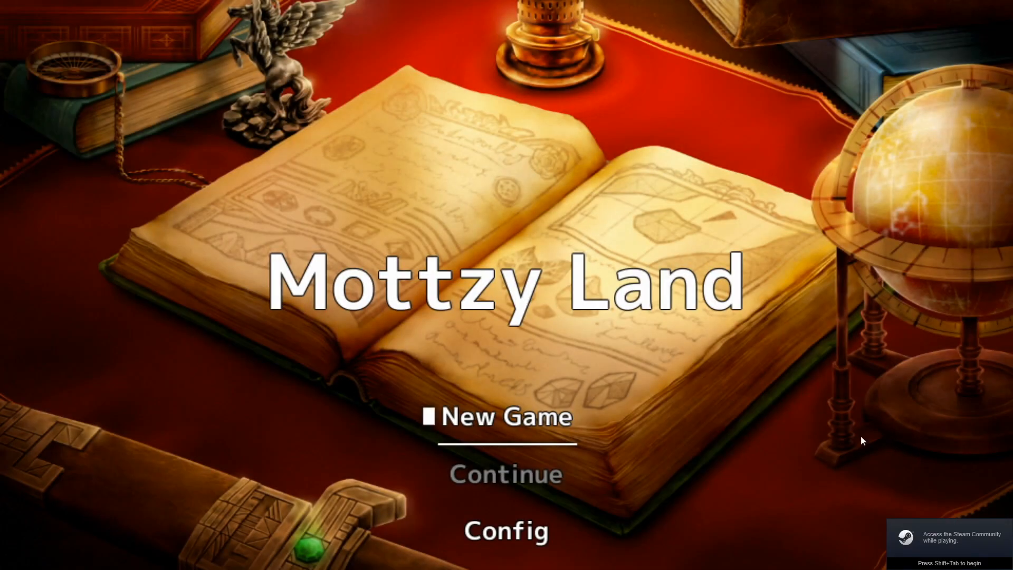
key("Return")
Walk the character into the copied house and check the interior doorway and the ceiling above the rooms in first person.
key("Left")
key("Right")
key("Up")
key("Left")
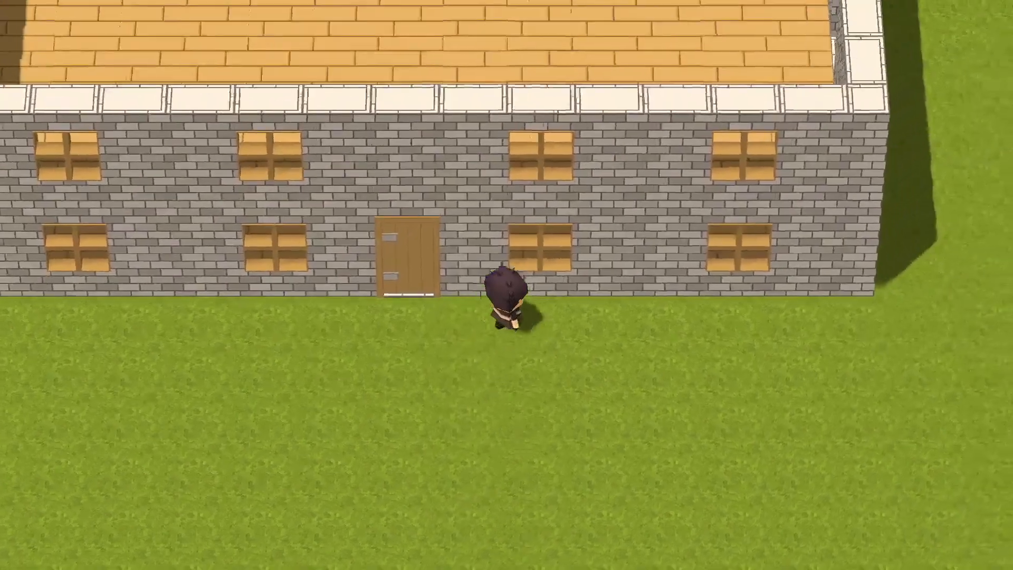
key("Right")
key("Up")
key("Up")
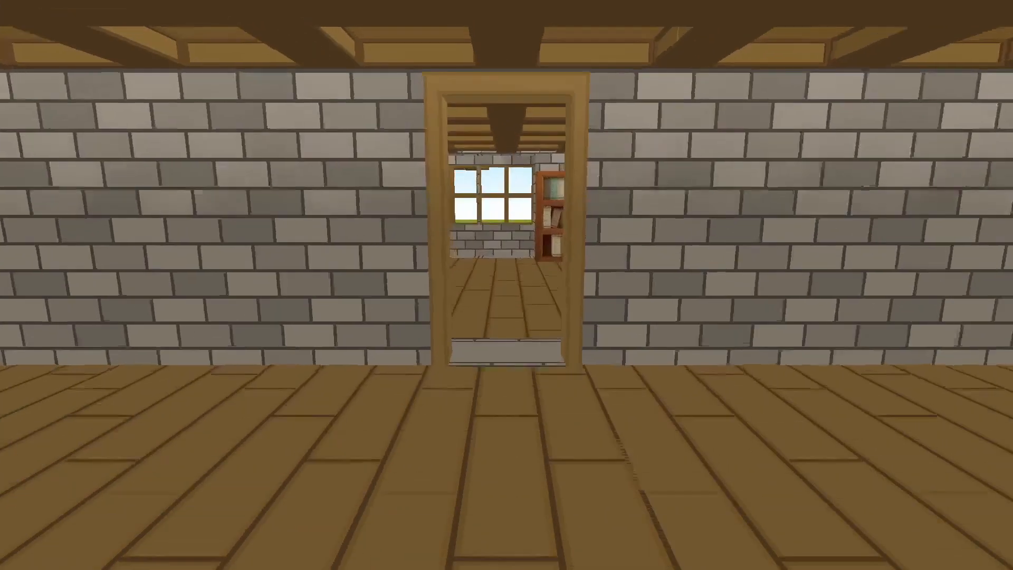
key("w")
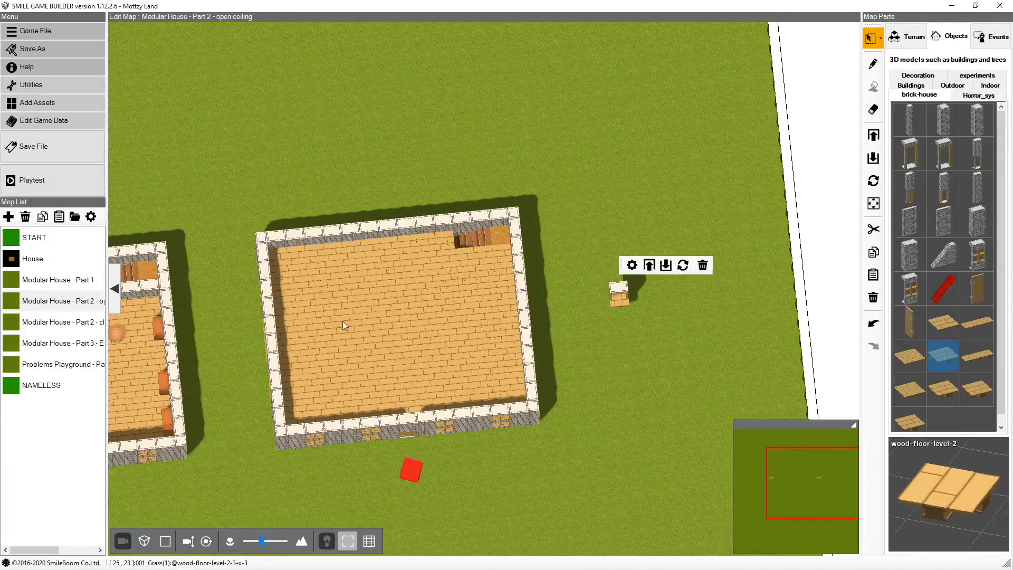
Try a wood-floor-level-1 and a wood-floor-level-2 tile in the corner cell at the end of the staircase.
left_click(932, 323)
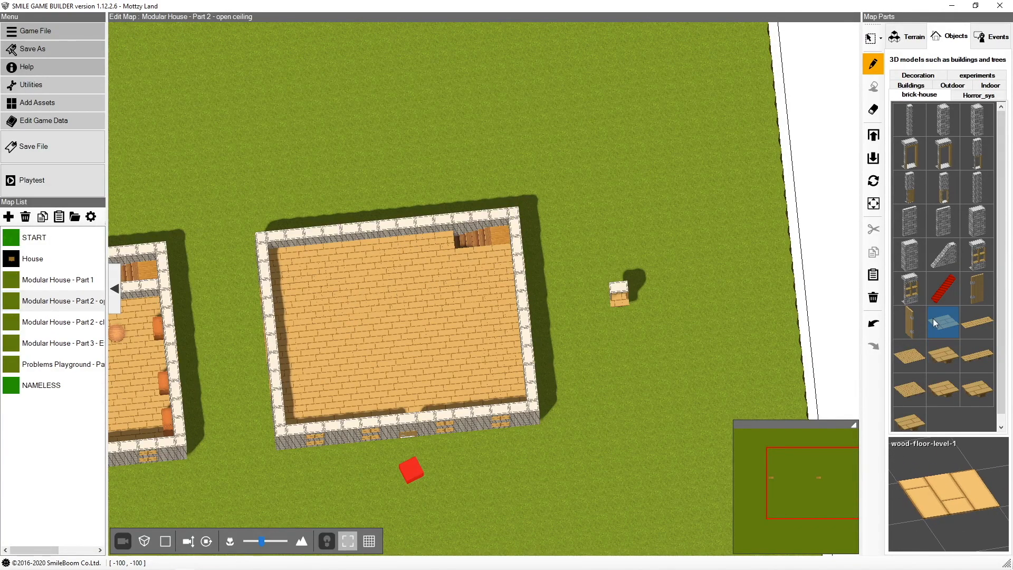
left_click(508, 233)
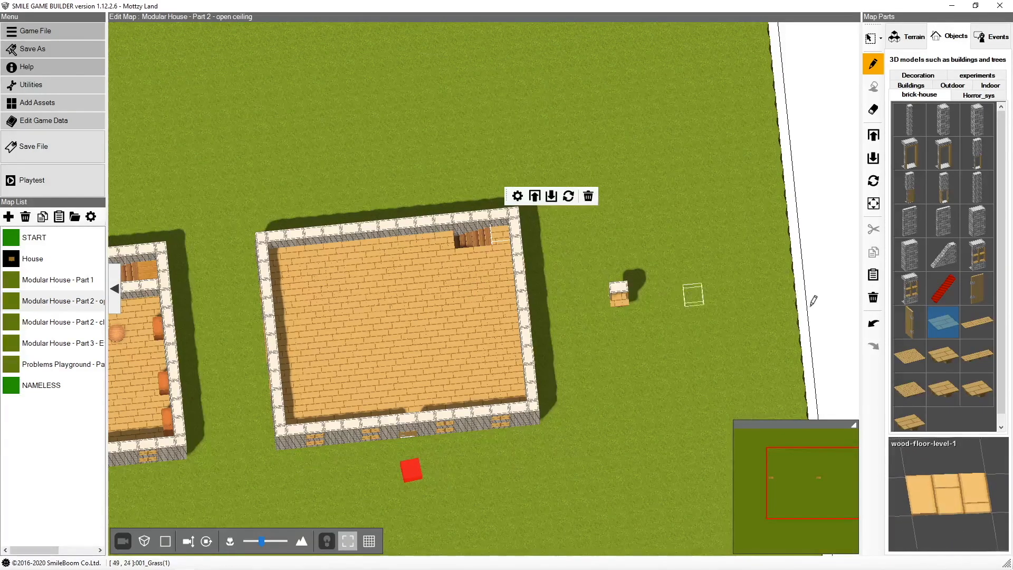
left_click(945, 353)
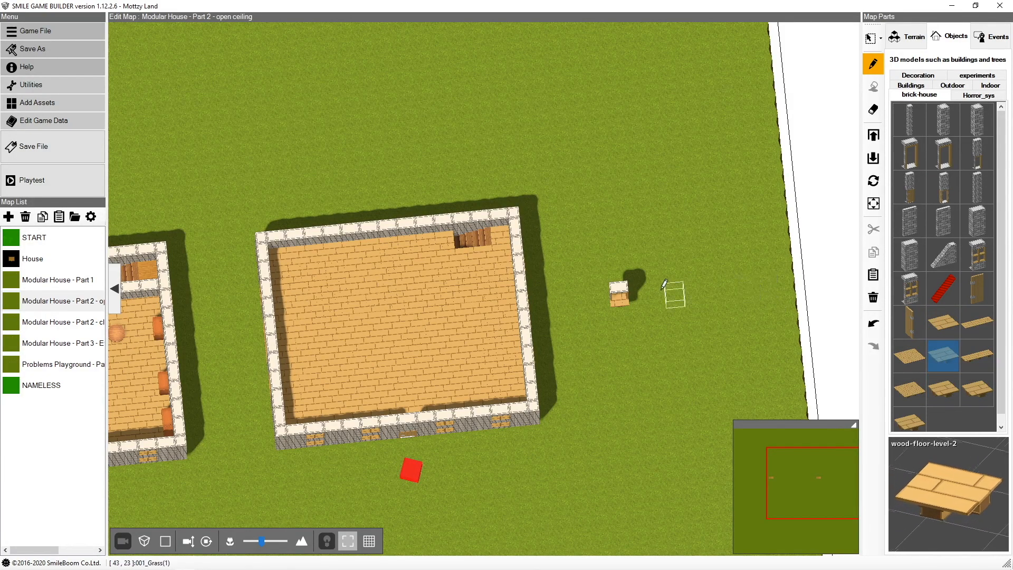
middle_click_drag(612, 330, 577, 290)
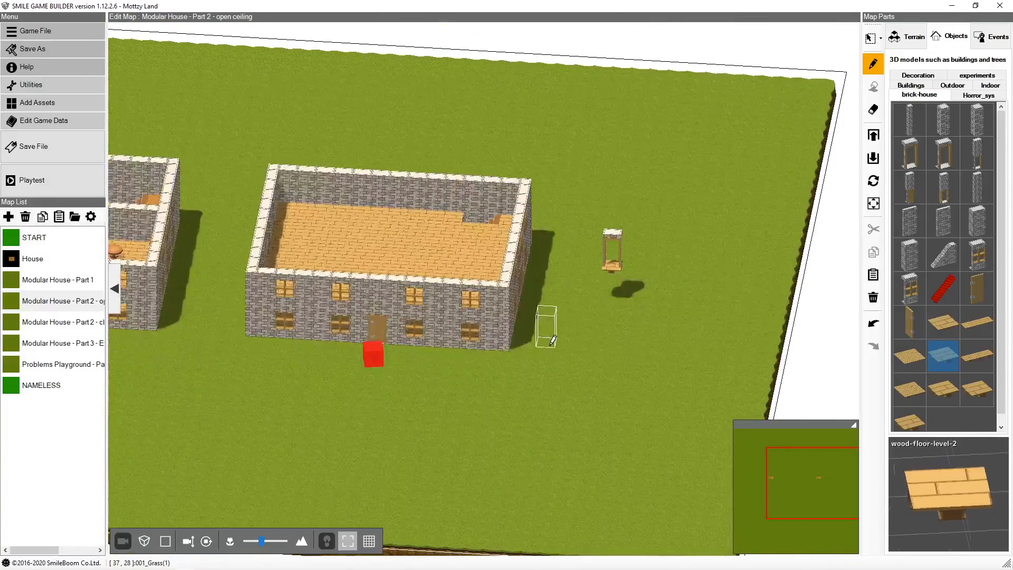
middle_click_drag(569, 238, 594, 306)
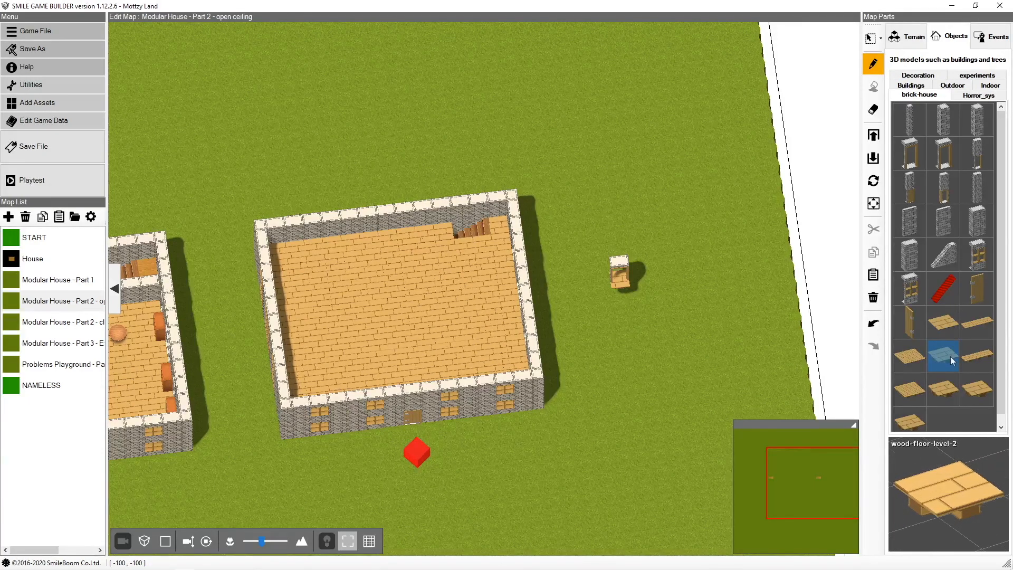
left_click(500, 211)
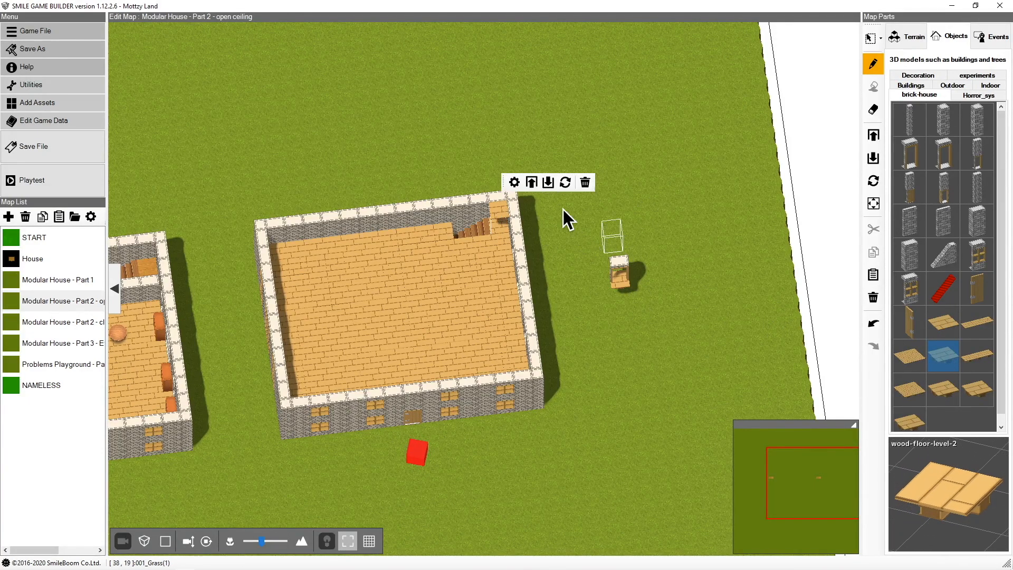
Delete the sample doorway and its floor tile standing beside the copied house.
left_click_drag(504, 222, 618, 210)
key("Delete")
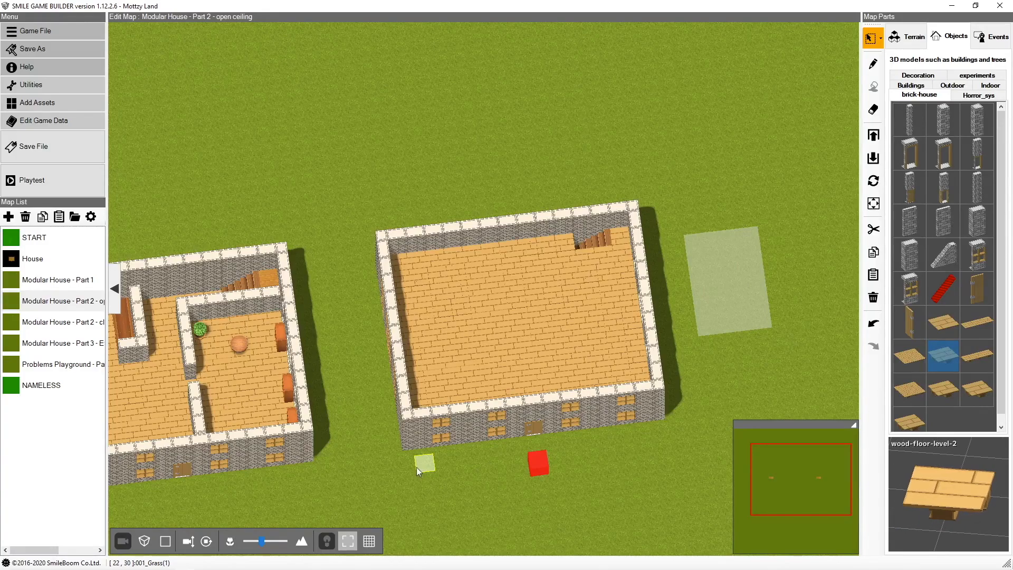
Place a wood-floor-level-2 tile on the grass just outside the original house's back corner near the stairs.
right_click_drag(369, 451, 411, 451)
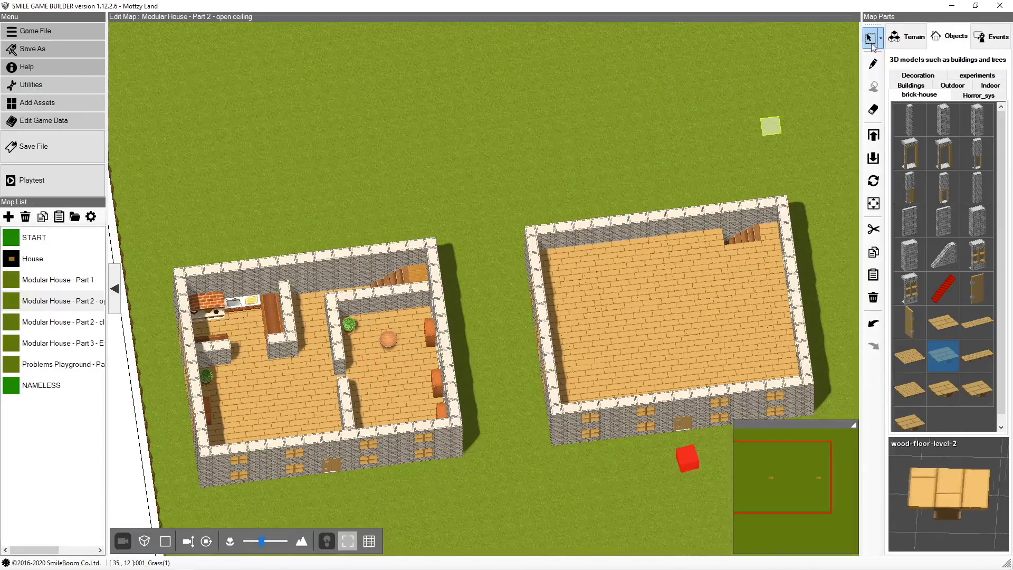
left_click(873, 64)
left_click(448, 231)
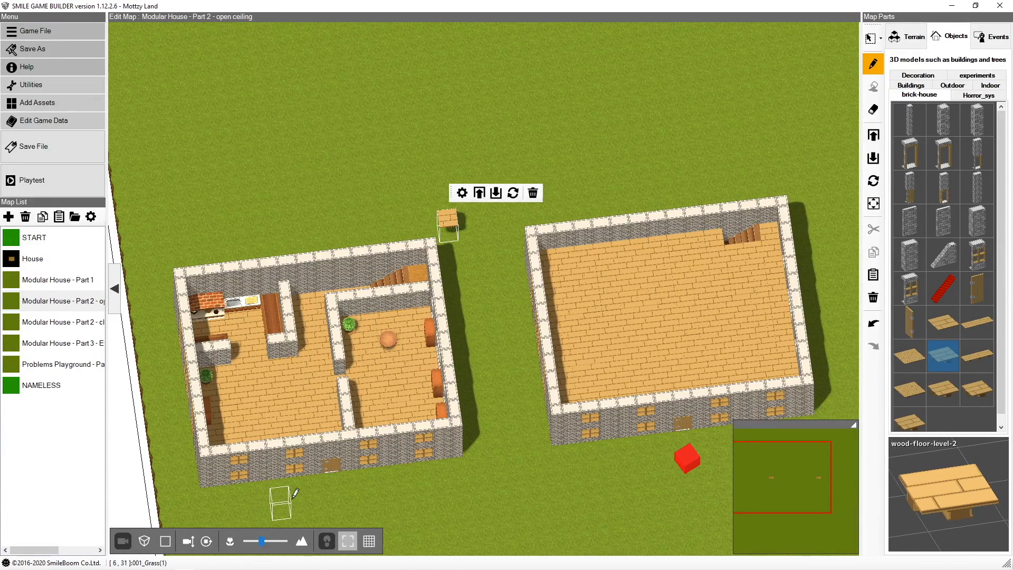
left_click(335, 485)
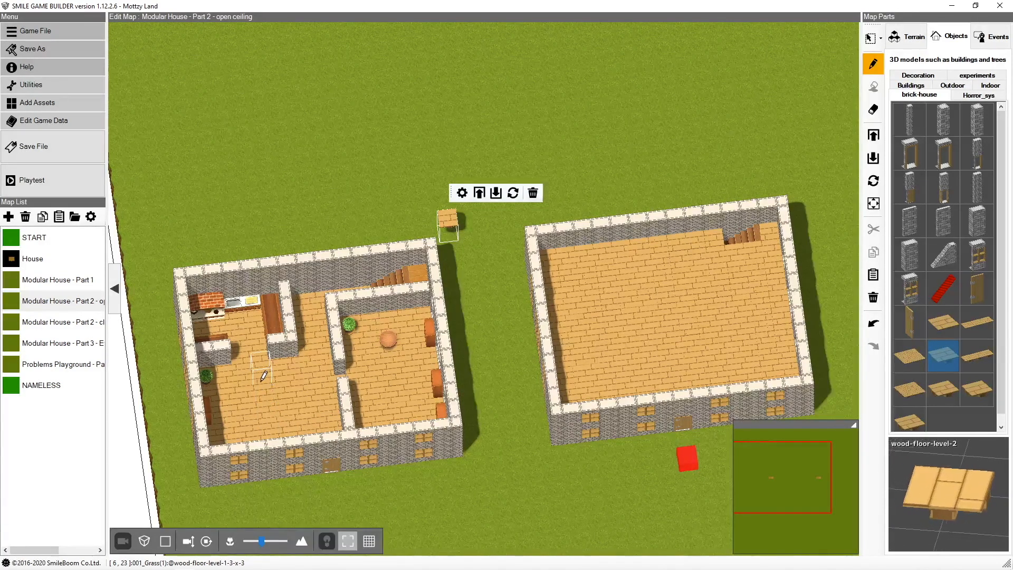
Try removing the wood-floor-level-2-blocked tile in the middle of the copied house's upper floor, and restore the floor.
left_click(870, 38)
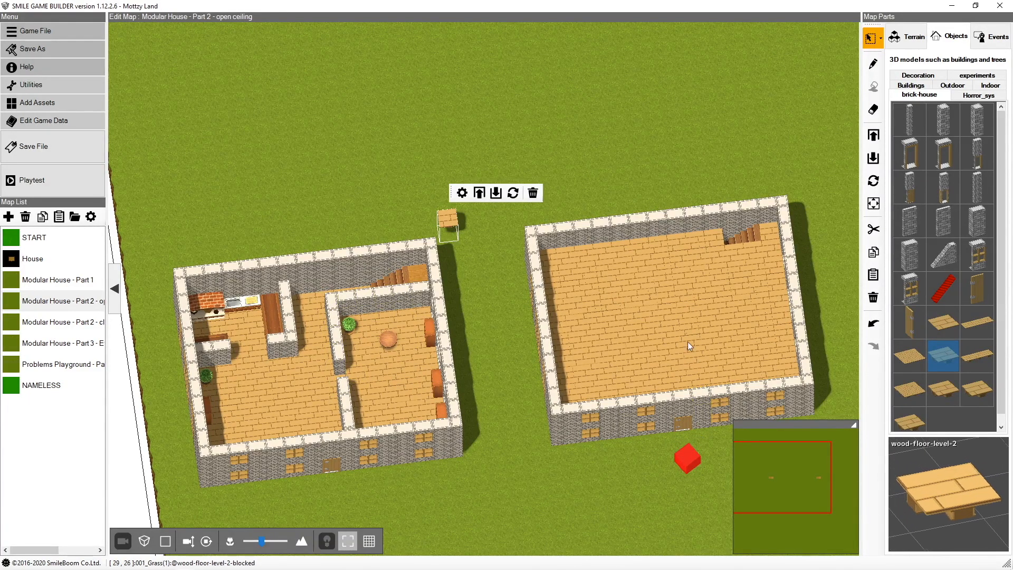
left_click(681, 302)
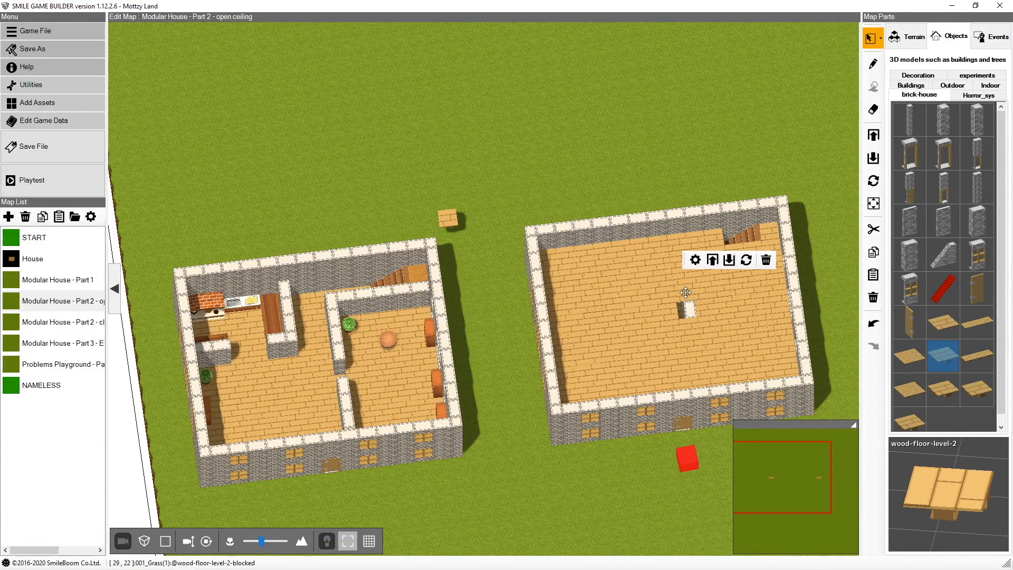
left_click_drag(685, 301, 584, 474)
middle_click_drag(625, 468, 540, 475)
left_click_drag(321, 486, 426, 321)
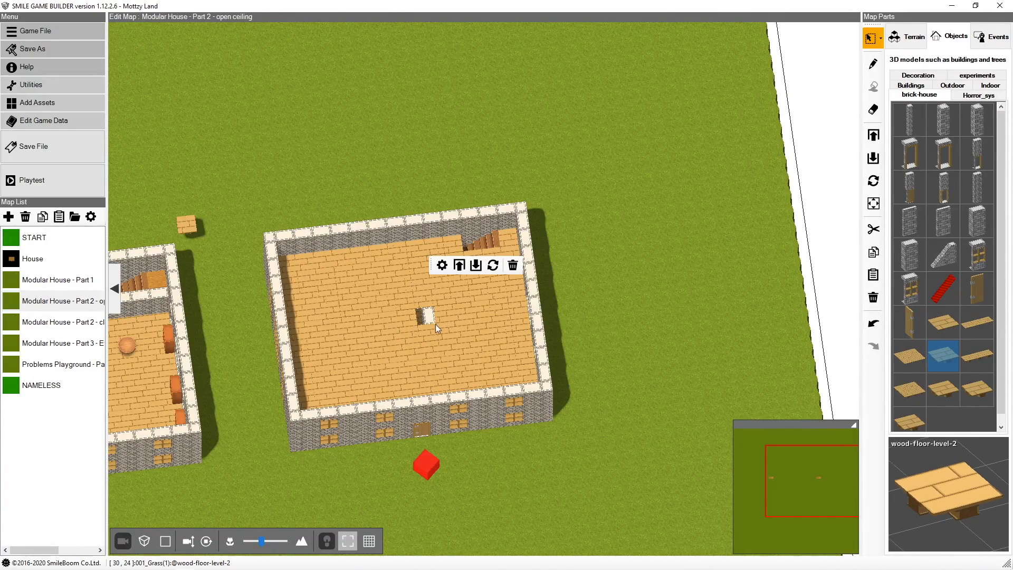
mouse_move(429, 331)
left_mouse_down()
mouse_move(391, 511)
mouse_move(450, 353)
mouse_move(427, 313)
left_mouse_up()
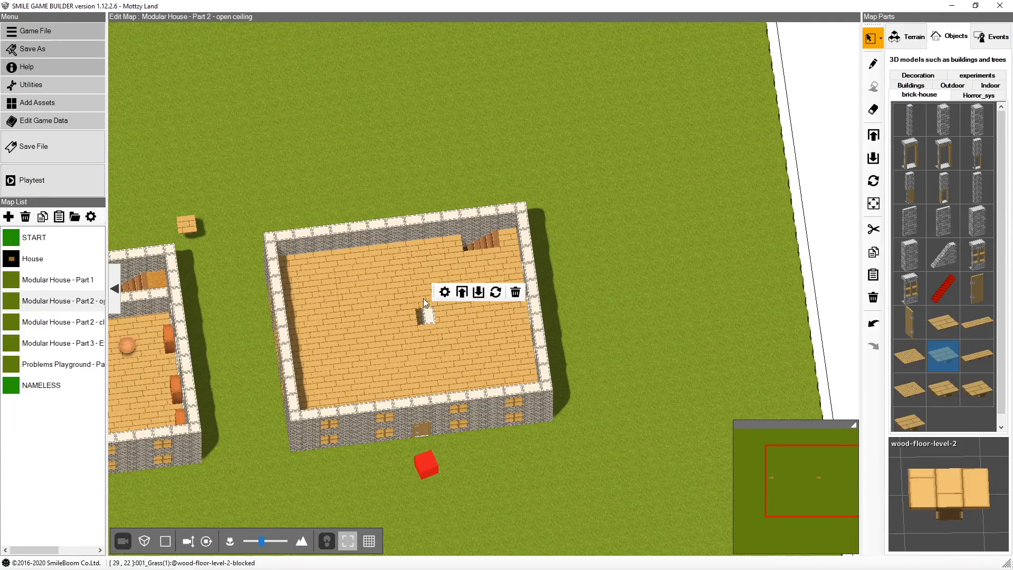
left_click_drag(431, 395, 425, 309)
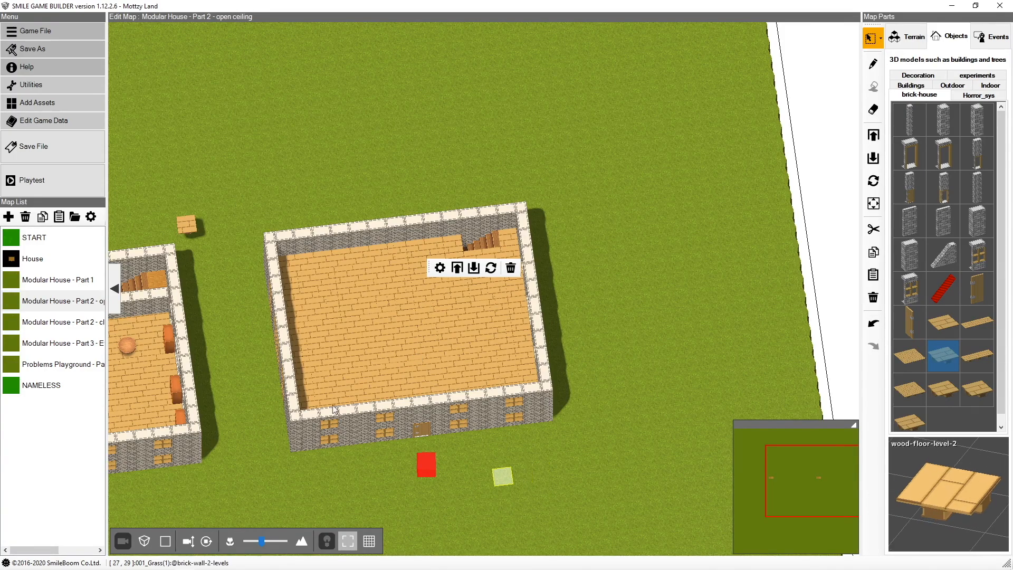
Try removing the upper floor tile in the copied house's back corner opposite the stairs, and undo the removal.
middle_click_drag(211, 354, 257, 375)
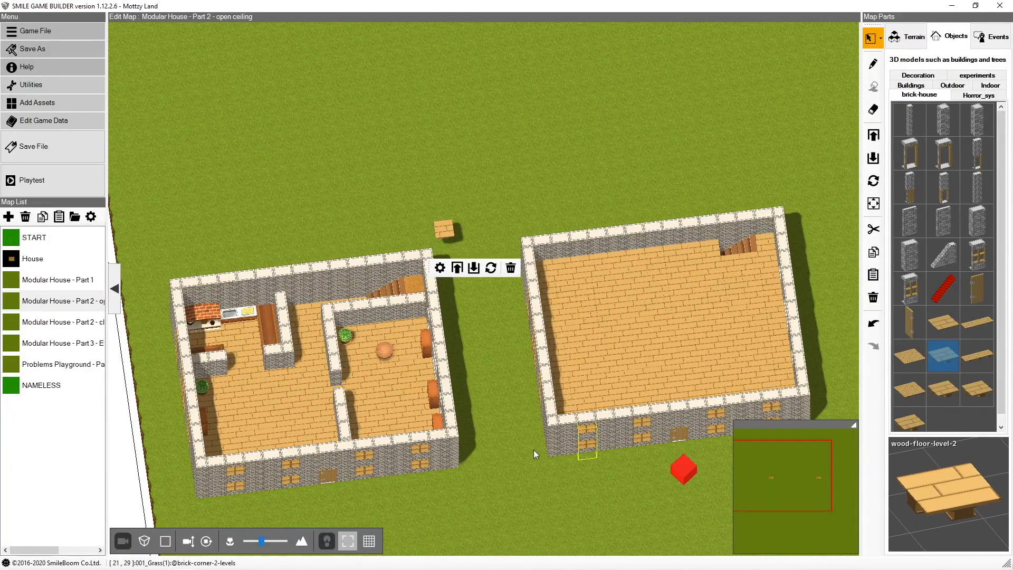
left_click(546, 269)
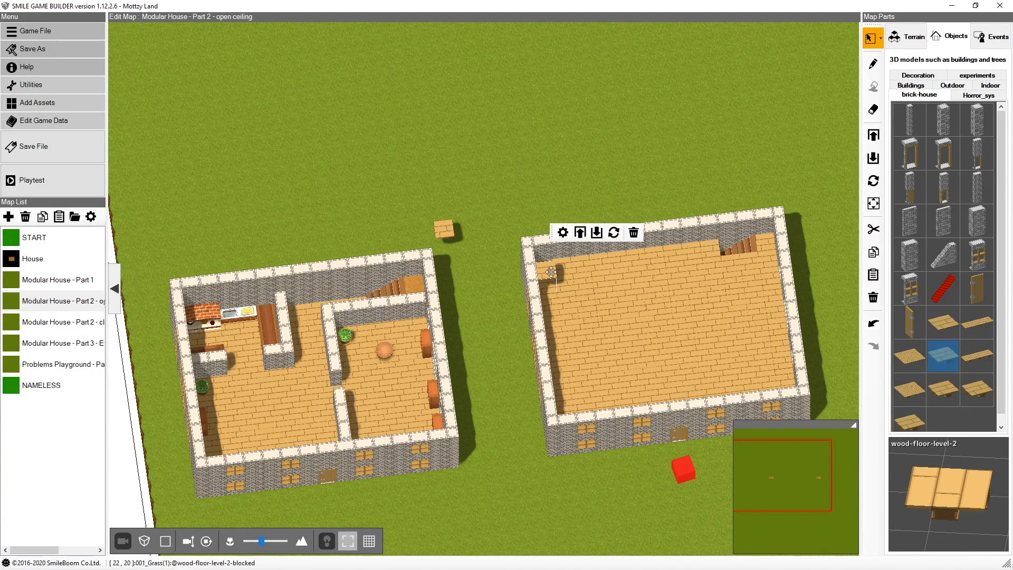
key("ctrl+z")
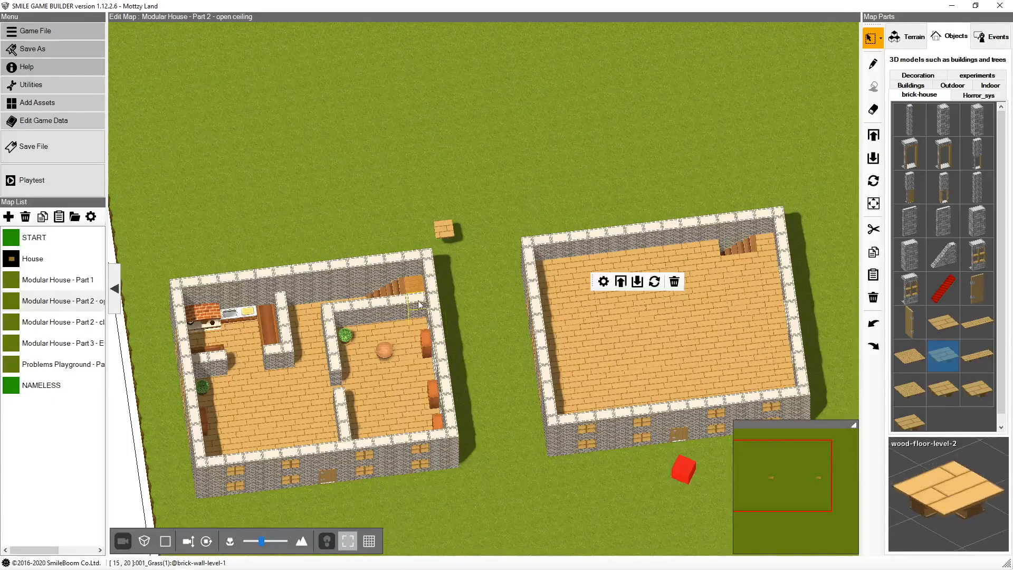
Try placing and rotating a brick-wall-2-levels piece at the back end of the original house's interior dividing wall.
left_click(316, 326)
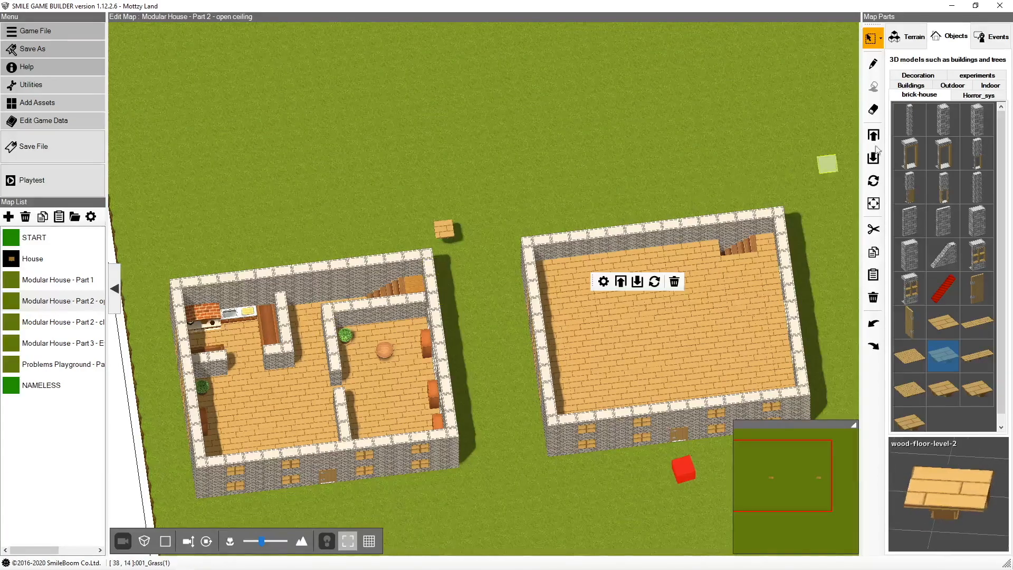
left_click(981, 195)
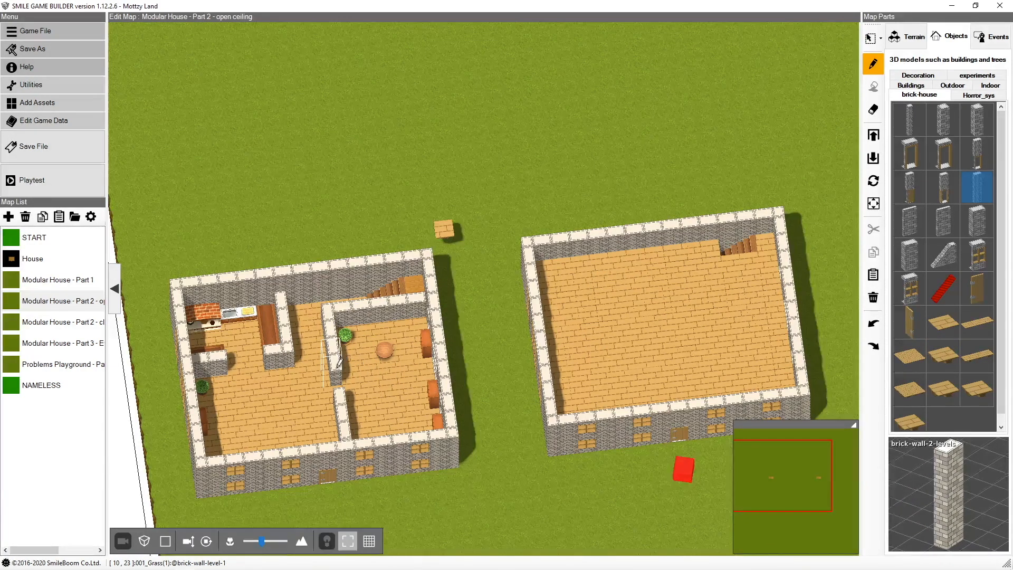
left_click(388, 514)
left_click_drag(385, 500, 332, 338)
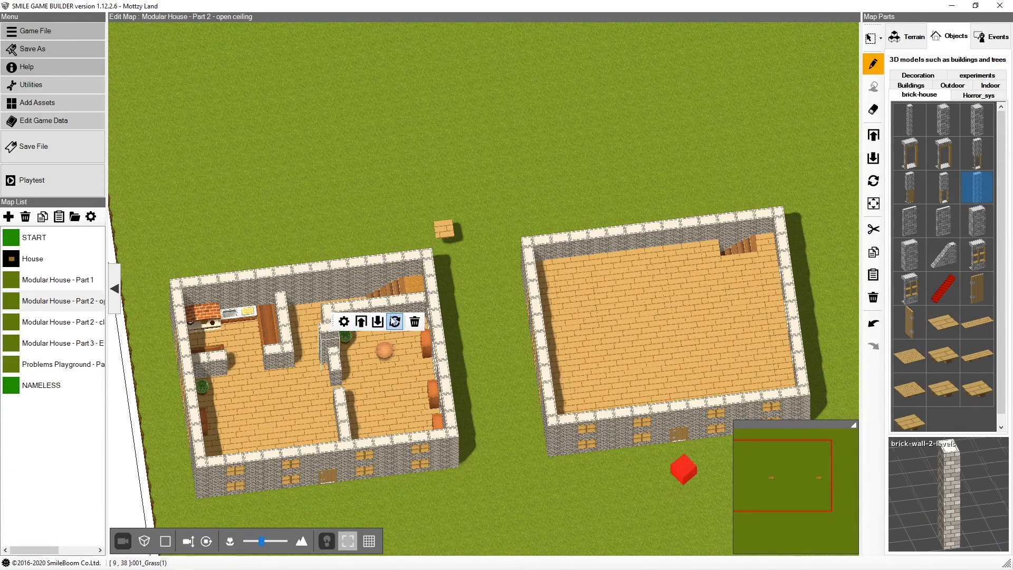
left_click(395, 321)
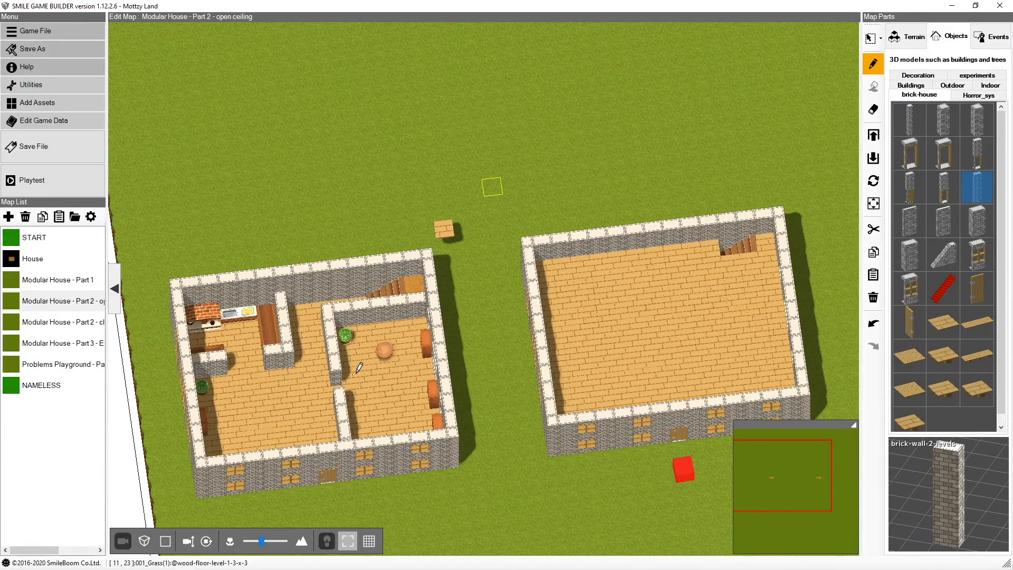
mouse_move(657, 355)
middle_mouse_down()
mouse_move(635, 356)
mouse_move(651, 350)
middle_mouse_up()
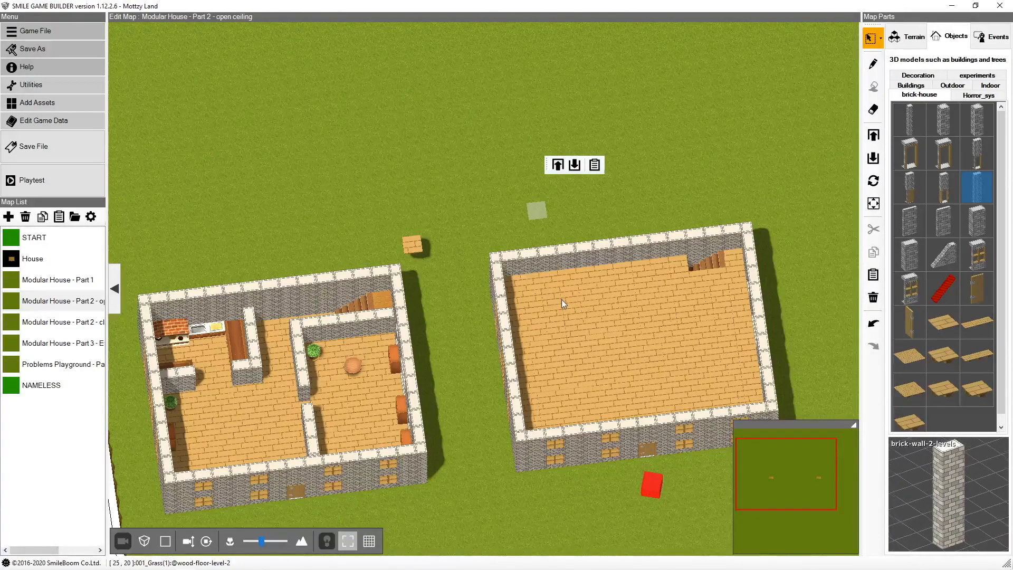
left_click(349, 367)
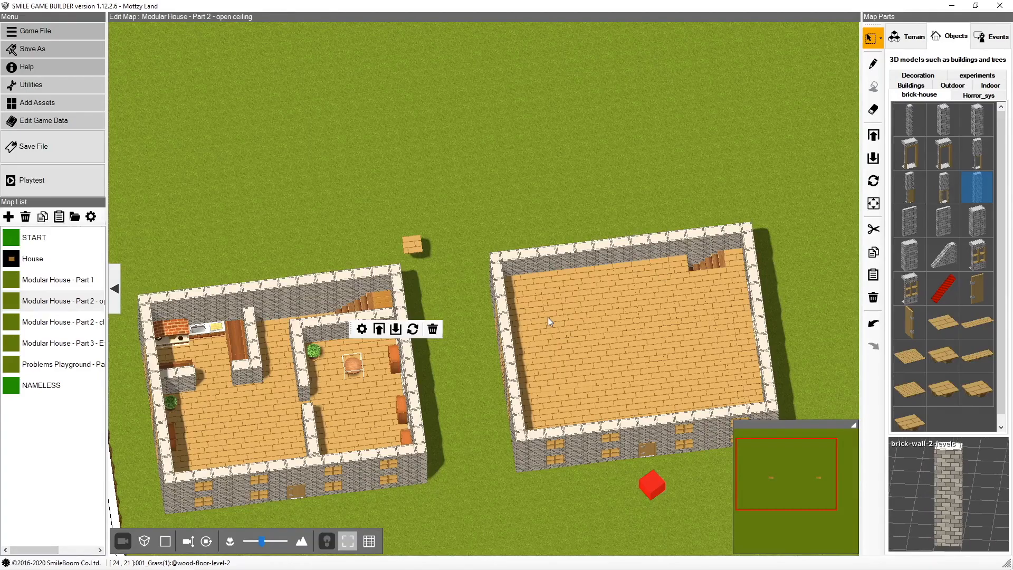
mouse_move(782, 289)
right_mouse_down()
mouse_move(746, 286)
mouse_move(780, 285)
right_mouse_up()
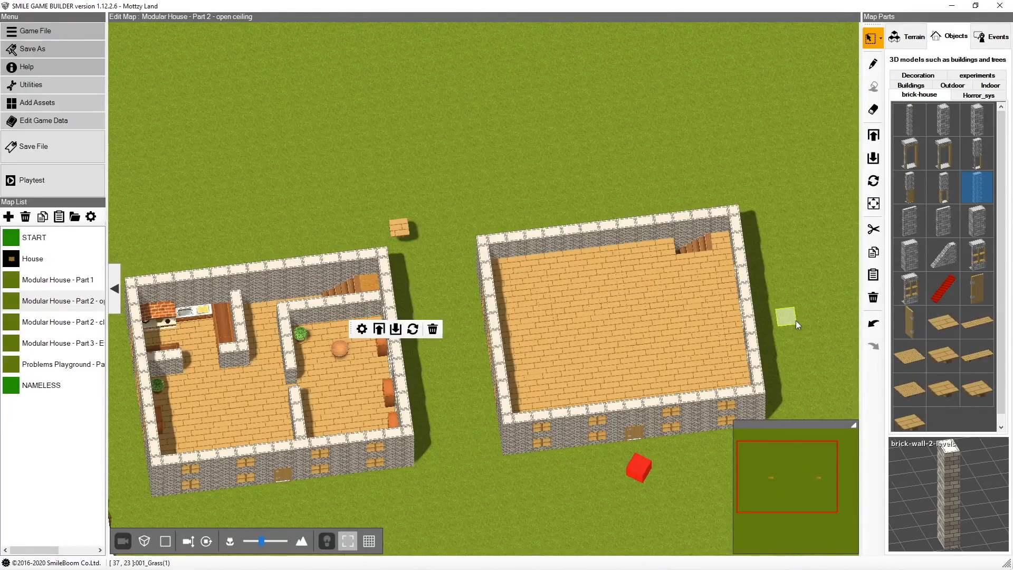
middle_click_drag(797, 320, 785, 306)
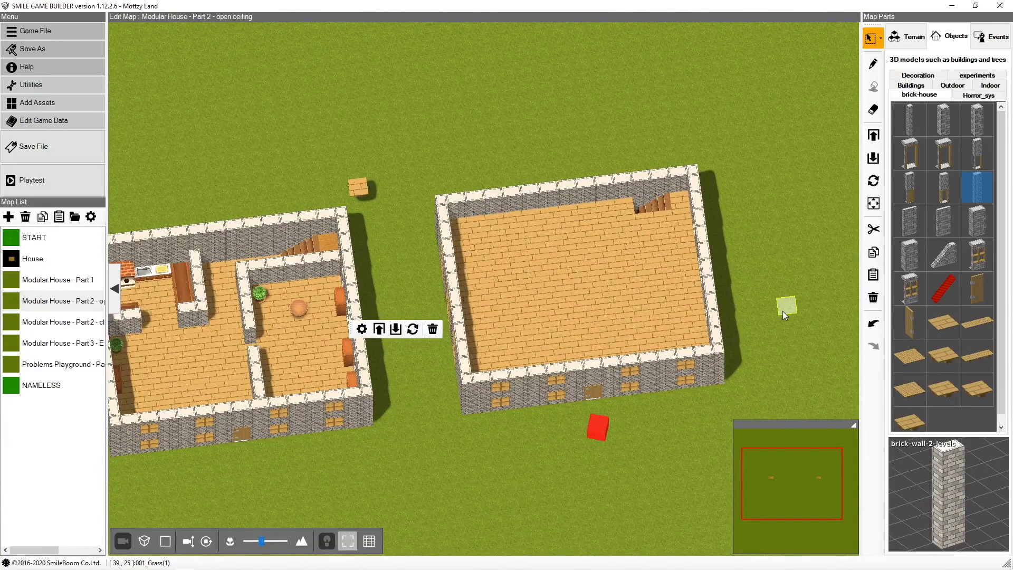